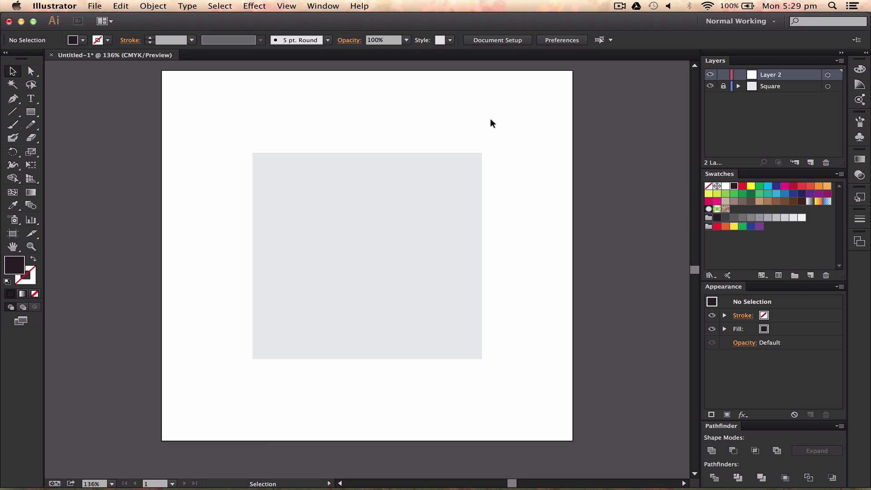
# - Clear the layer selection and make Layer 2 the active layer again
pyautogui.moveTo(503, 123); pyautogui.dragTo(384, 285)
pyautogui.click(795, 133)
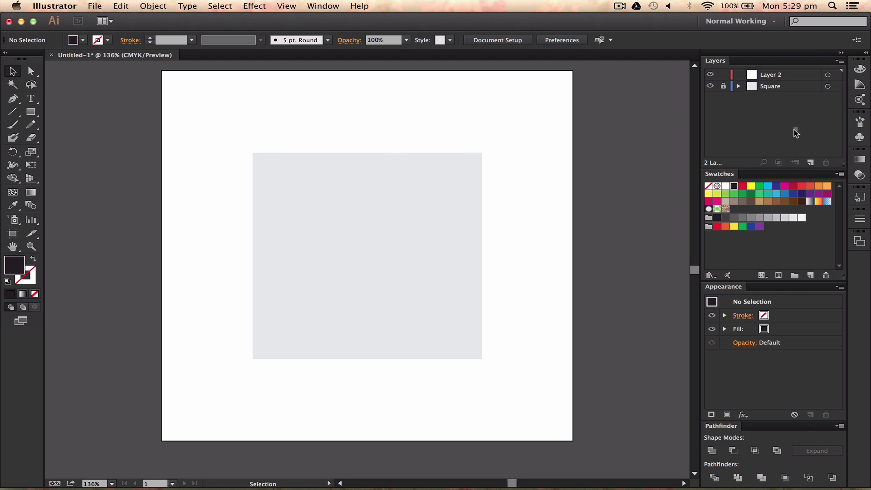
pyautogui.click(772, 80)
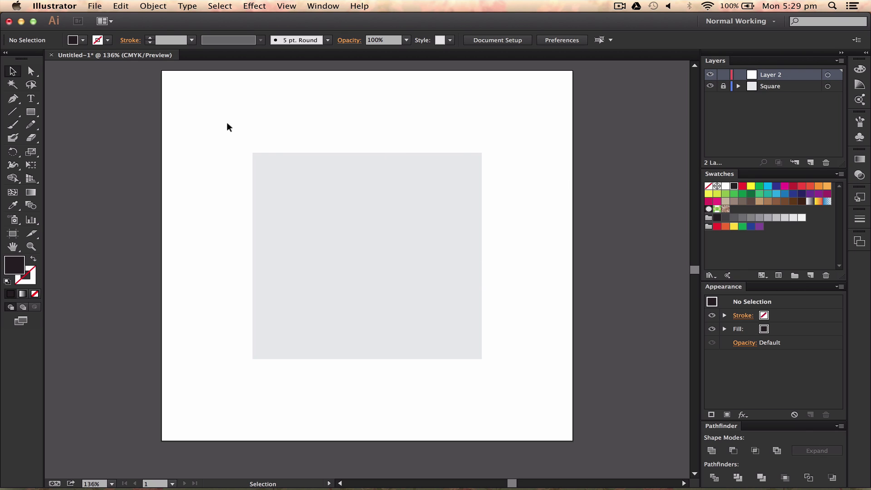
# - Draw a practice curved Pen path beside the grey square, then delete it
pyautogui.press('p')
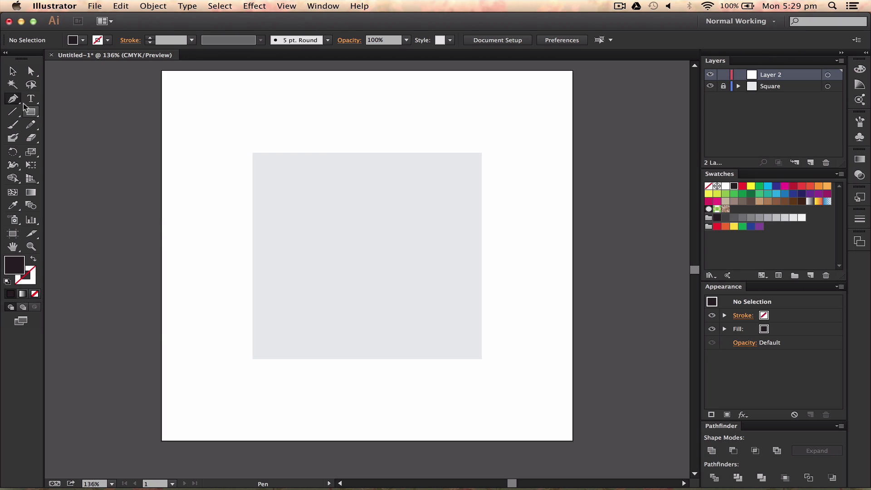
pyautogui.click(229, 112)
pyautogui.moveTo(282, 183); pyautogui.dragTo(280, 266)
pyautogui.click(206, 331)
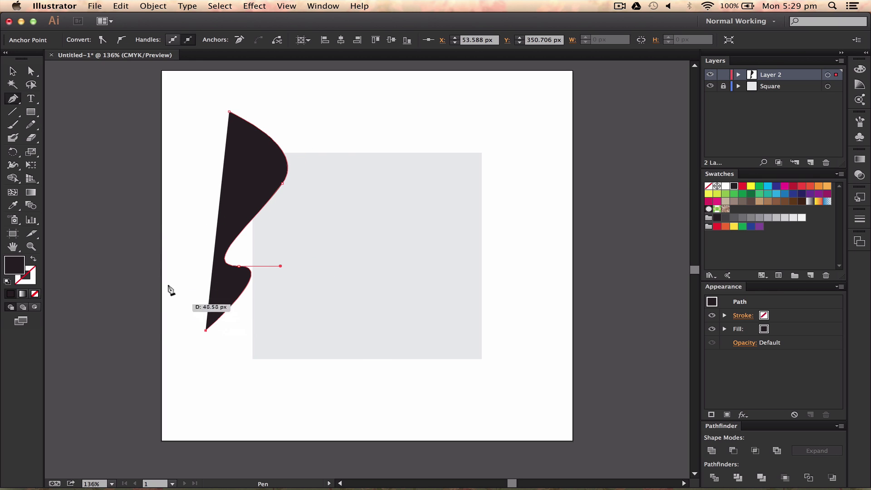
pyautogui.moveTo(160, 266); pyautogui.dragTo(246, 158)
pyautogui.moveTo(225, 92); pyautogui.dragTo(263, 123)
pyautogui.click(271, 106)
pyautogui.moveTo(283, 183); pyautogui.dragTo(300, 170)
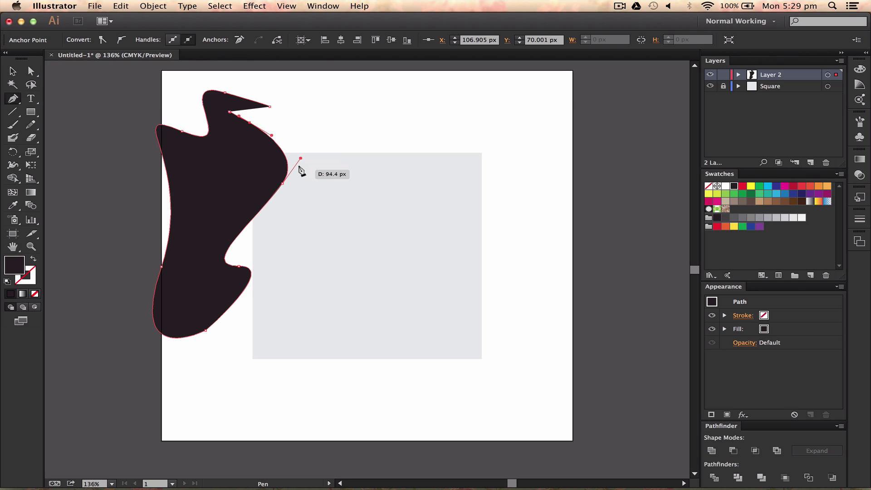
pyautogui.press('super+shift+a')
pyautogui.keyDown('super'); pyautogui.click(249, 152); pyautogui.keyUp('super')
pyautogui.press('Delete')
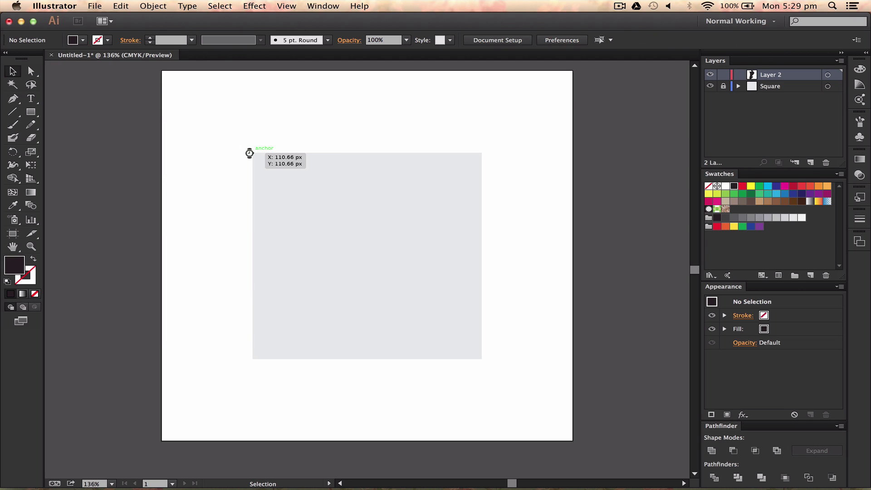
# - Check the grey square inside the Square layer, then lock and collapse the Square layer
pyautogui.click(738, 86)
pyautogui.click(795, 103)
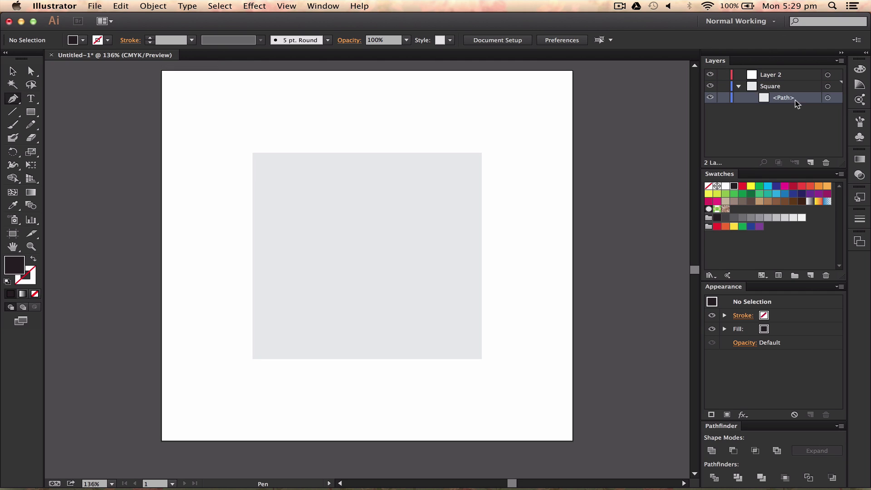
pyautogui.press('v')
pyautogui.click(395, 192)
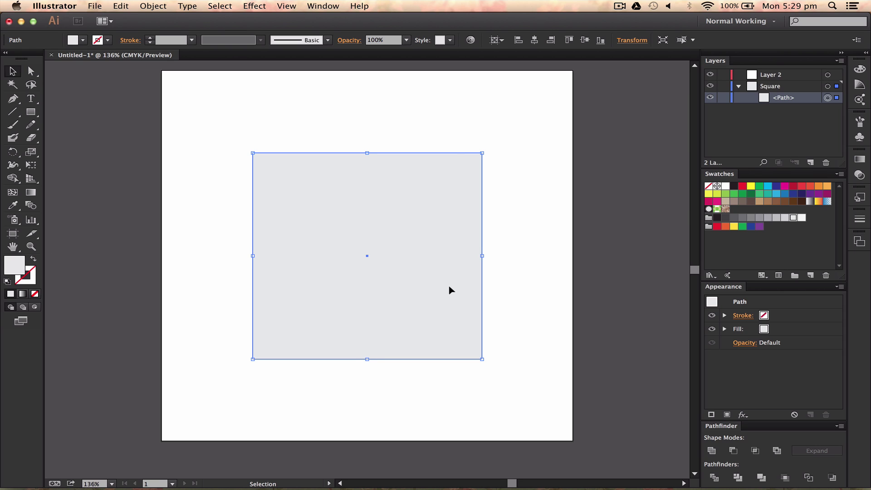
pyautogui.press('super+shift+a')
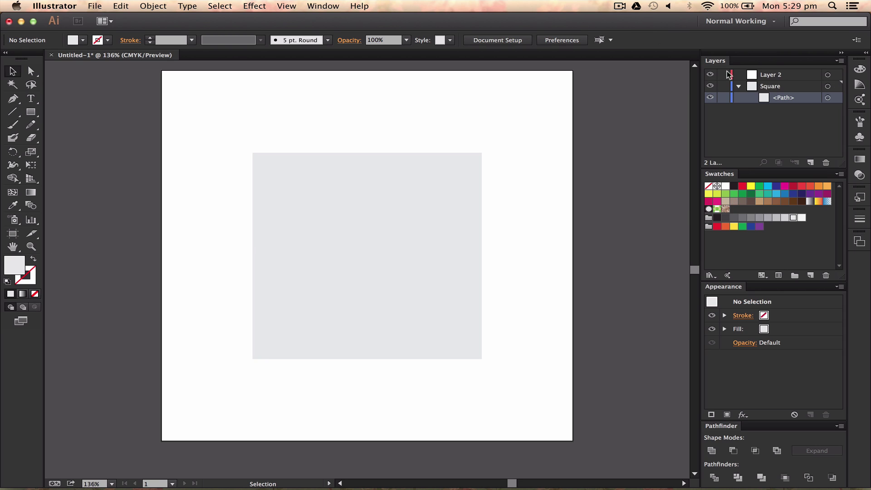
pyautogui.click(738, 86)
pyautogui.click(723, 86)
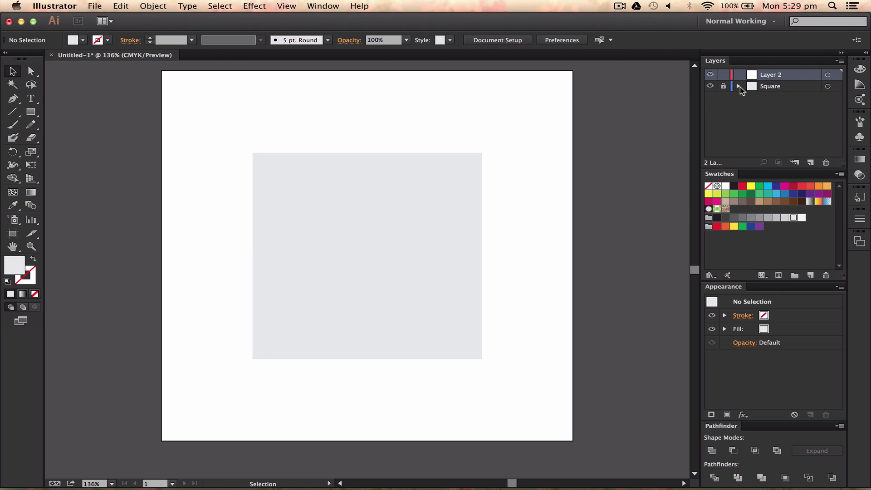
# - Rename Layer 2 to 'Pen Tool' and return to the Pen tool
pyautogui.doubleClick(769, 74)
pyautogui.write('Pen T')
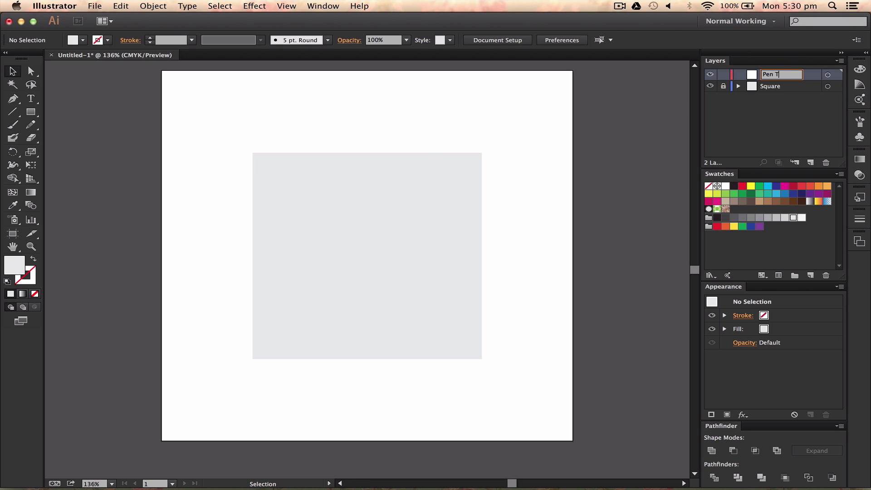
pyautogui.write('ool')
pyautogui.press('Return')
pyautogui.press('p')
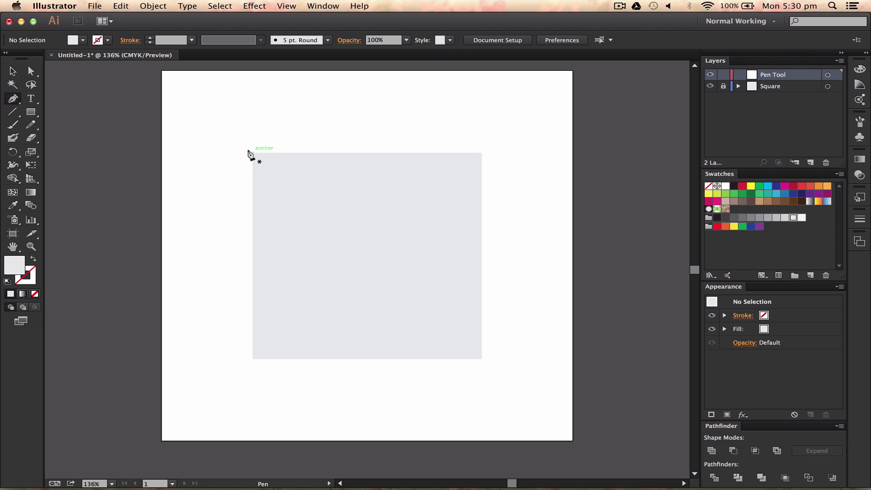
pyautogui.click(281, 5)
pyautogui.click(282, 5)
pyautogui.click(282, 5)
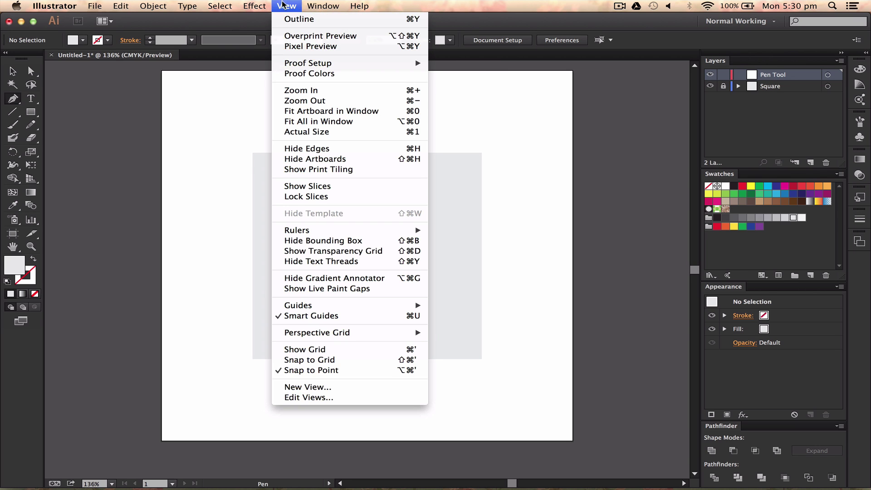
pyautogui.click(75, 270)
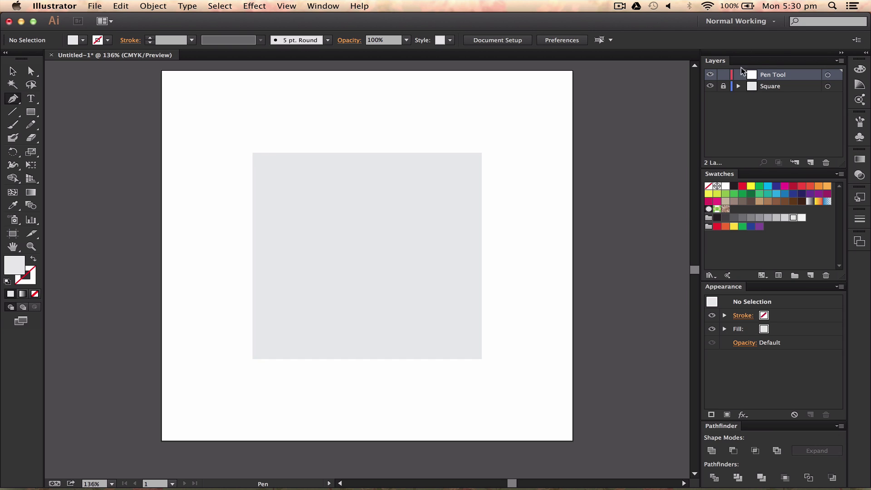
# - Place Pen anchors at the grey square's top-left and bottom-left corners
pyautogui.click(251, 152)
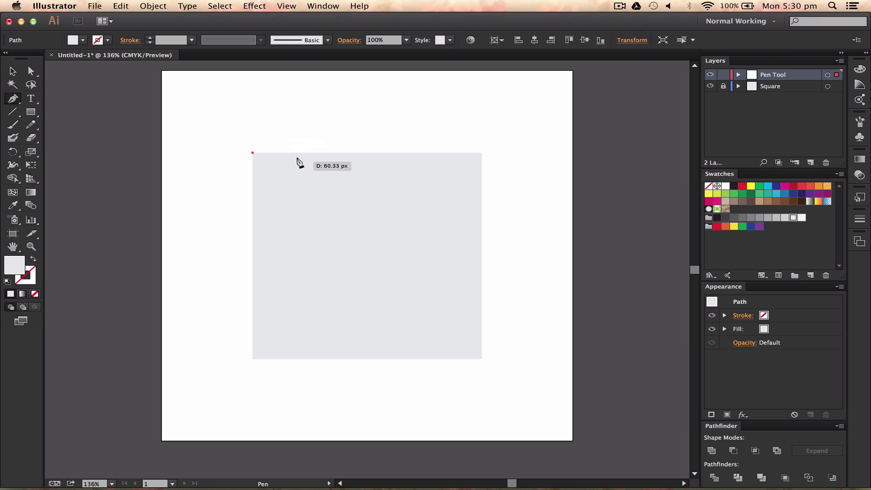
pyautogui.click(249, 356)
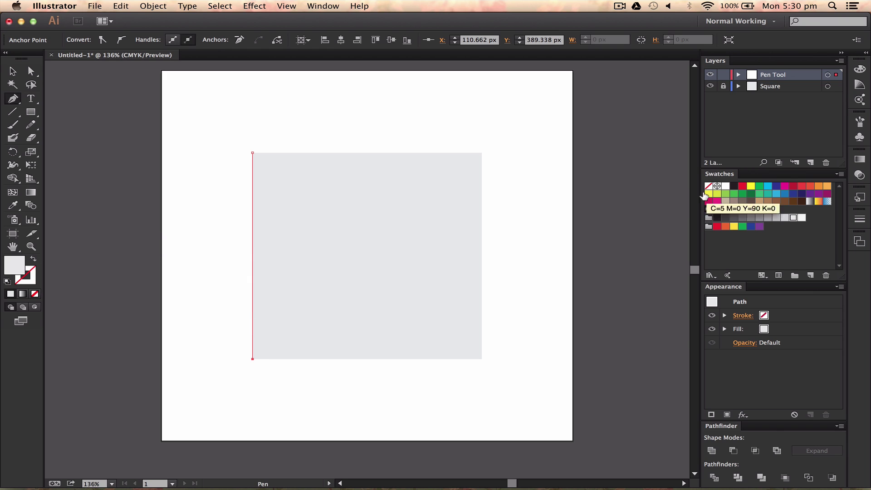
# - Give the path a green stroke with a 3 pt stroke weight
pyautogui.click(758, 187)
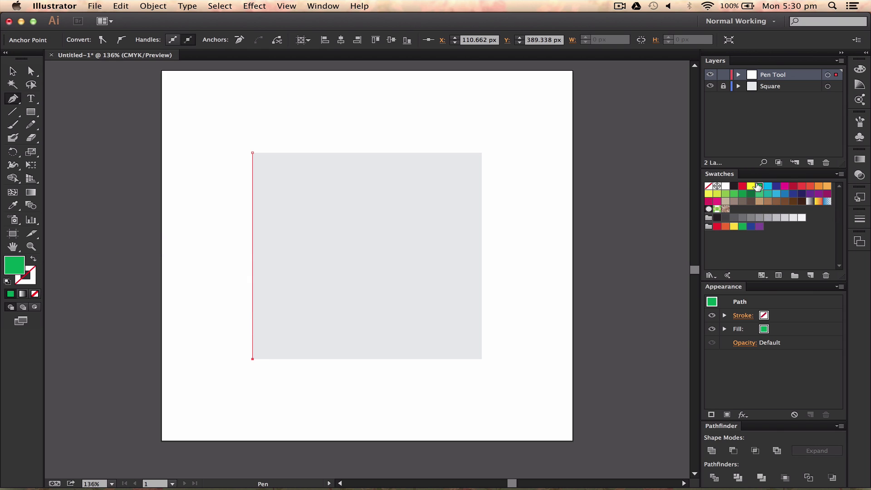
pyautogui.click(33, 258)
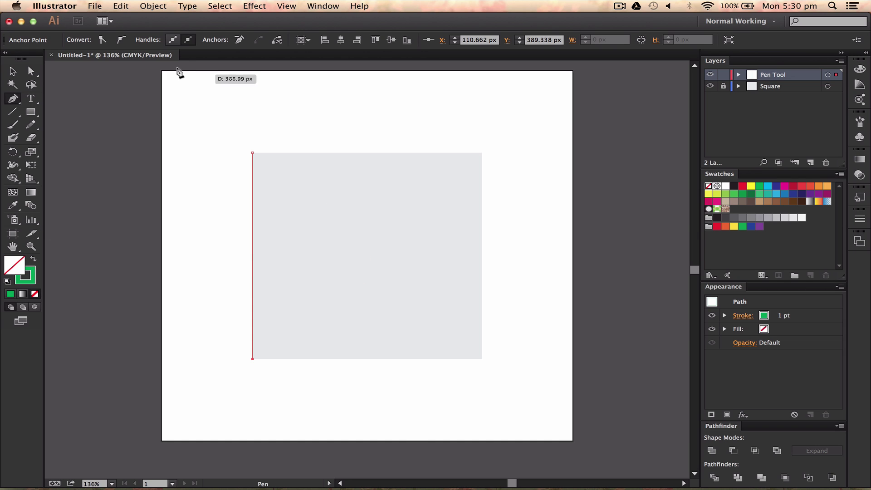
pyautogui.click(775, 316)
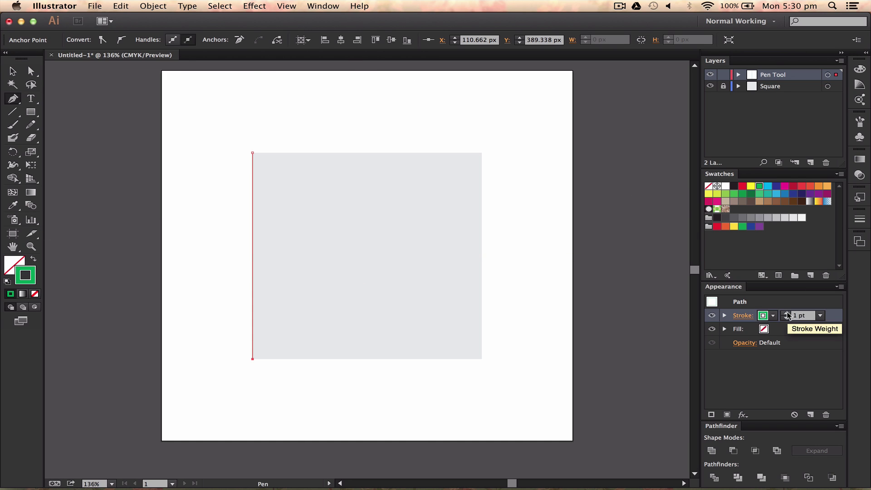
pyautogui.write('3')
pyautogui.press('Return')
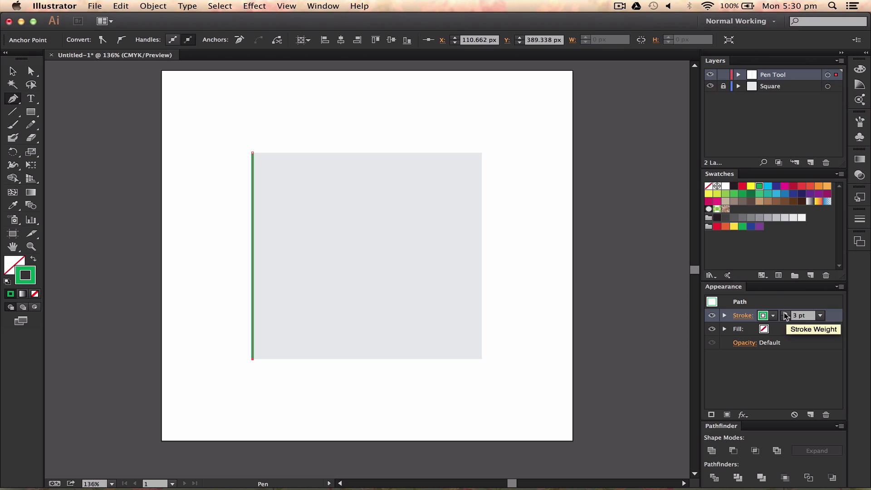
pyautogui.click(797, 383)
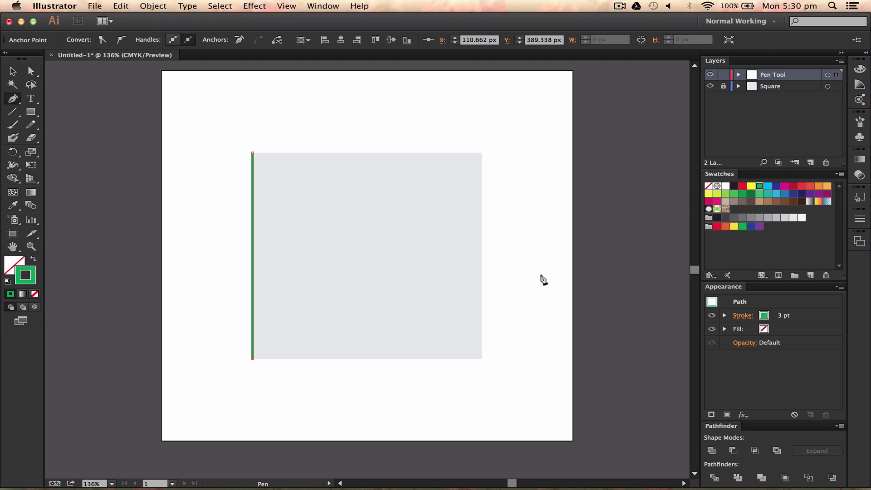
# - Add anchors at the bottom-right and top-right corners and close the square path
pyautogui.click(479, 359)
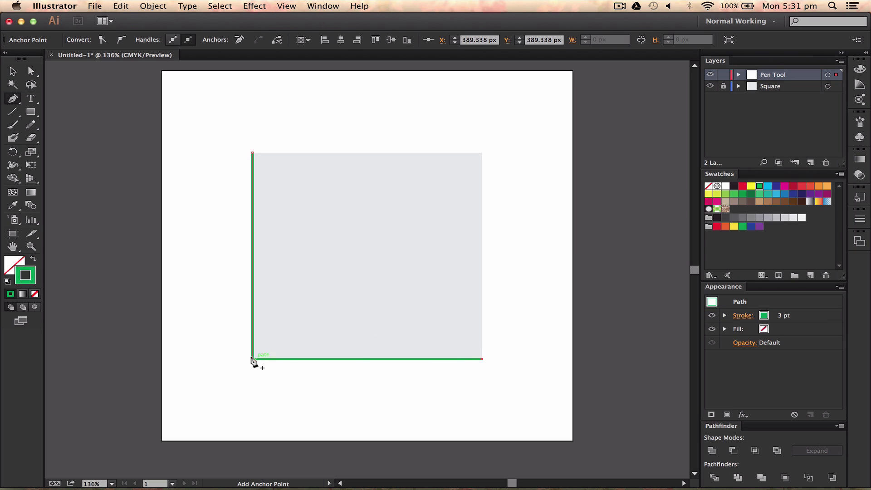
pyautogui.click(481, 153)
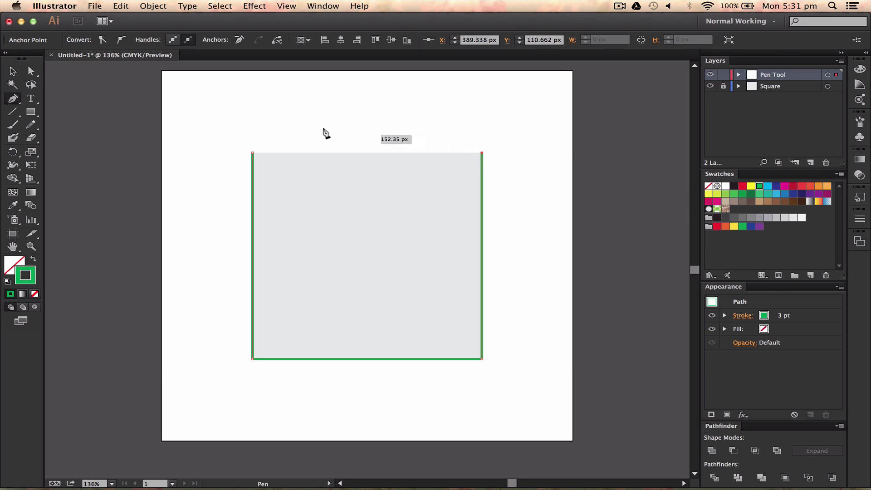
pyautogui.click(252, 153)
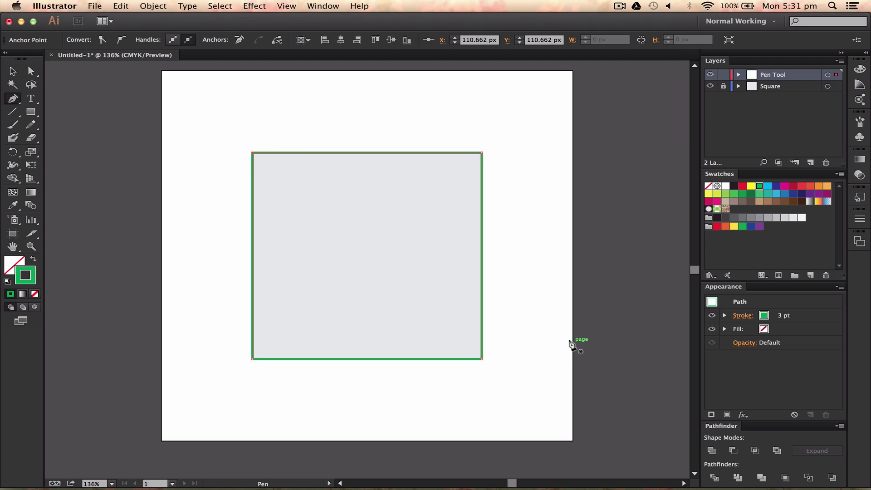
# - Select the square path and swap fill and stroke so it fills green
pyautogui.press('v')
pyautogui.click(534, 334)
pyautogui.rightClick(483, 247)
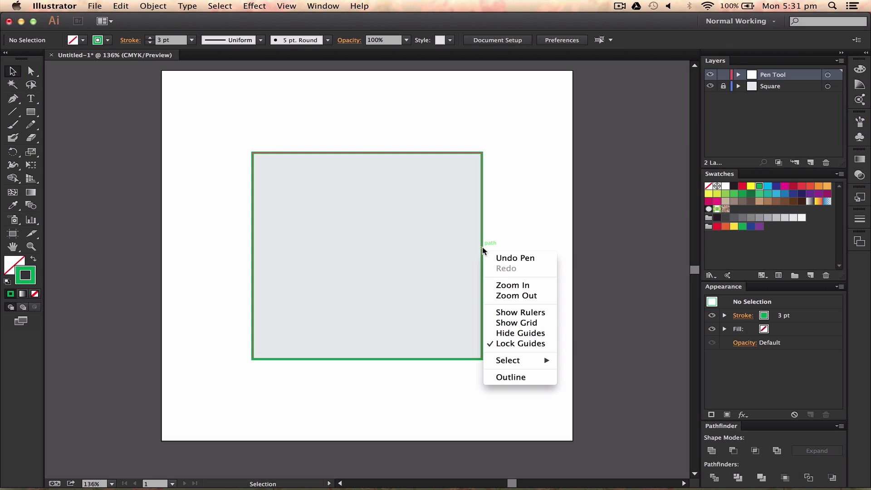
pyautogui.click(511, 186)
pyautogui.click(463, 204)
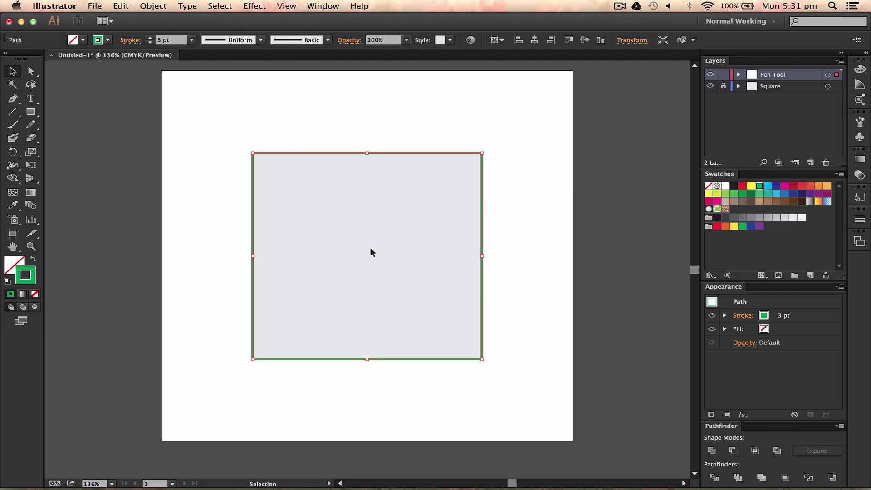
pyautogui.click(33, 258)
pyautogui.click(219, 240)
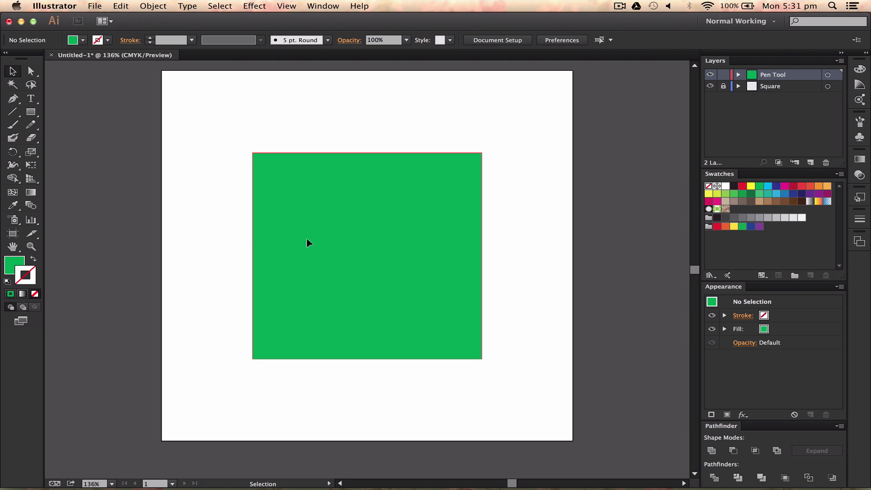
# - Undo the accidental moves of the green square and delete it
pyautogui.moveTo(307, 243); pyautogui.dragTo(465, 164)
pyautogui.press('cmd+z')
pyautogui.moveTo(434, 210); pyautogui.dragTo(545, 169)
pyautogui.press('super+z')
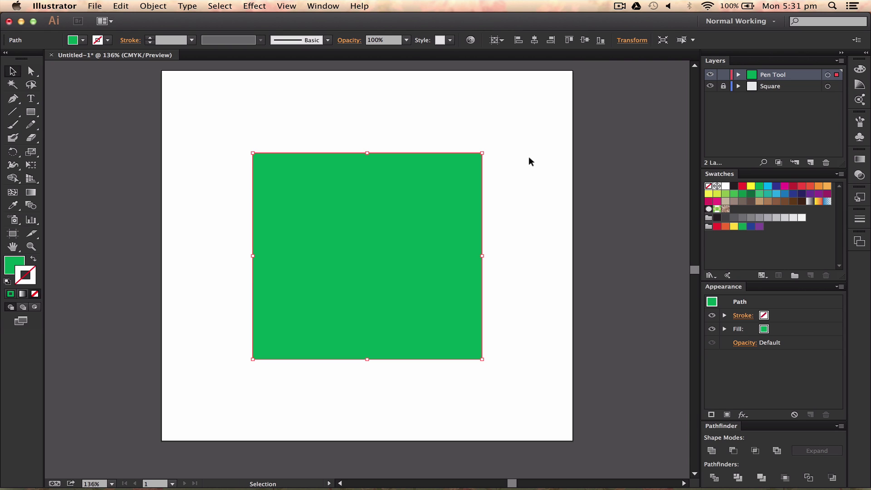
pyautogui.press('Delete')
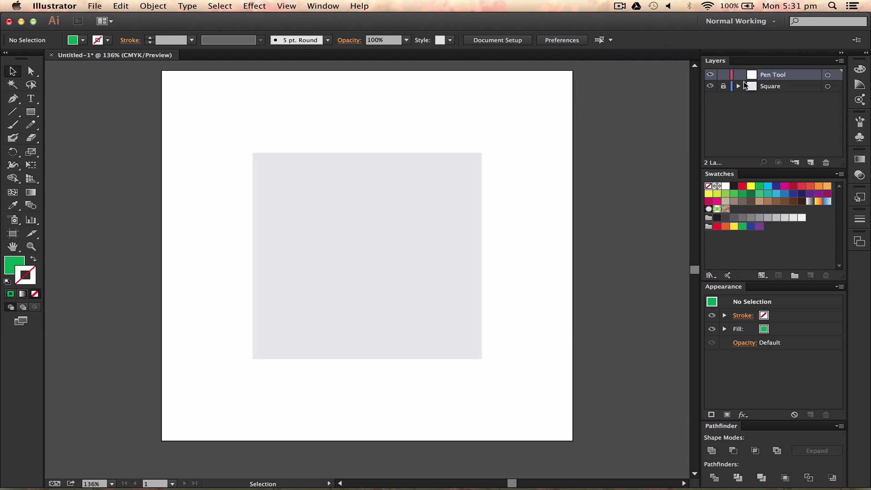
# - Expand the Square layer and hide the grey square
pyautogui.click(738, 86)
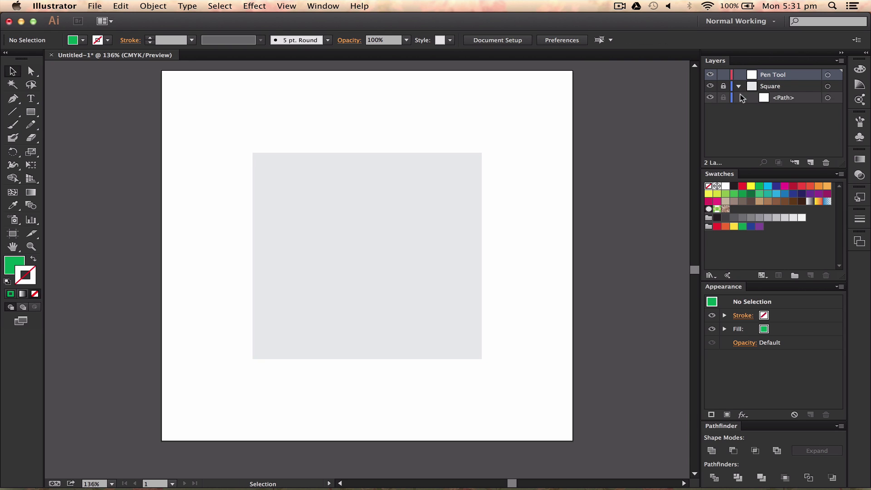
pyautogui.click(710, 97)
pyautogui.click(787, 98)
# - Draw an ellipse with light grey fill and no stroke, then lock the Square layer
pyautogui.press('l')
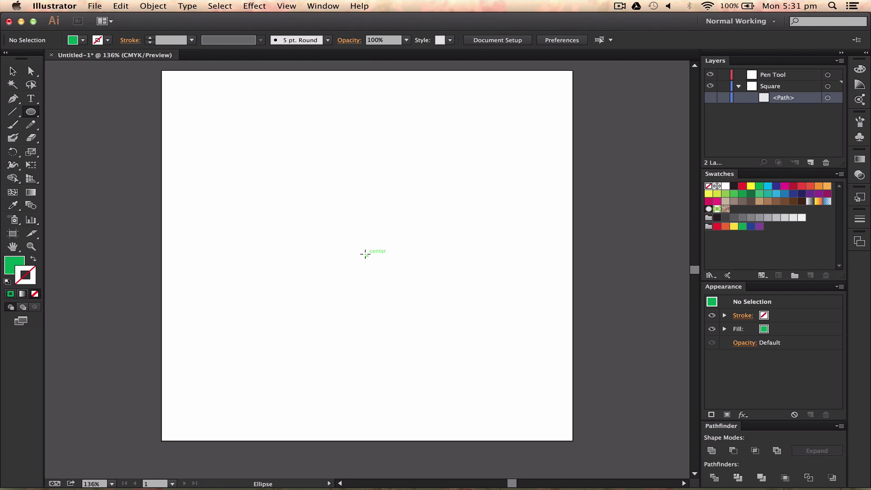
pyautogui.moveTo(365, 254); pyautogui.dragTo(483, 349)
pyautogui.press('v')
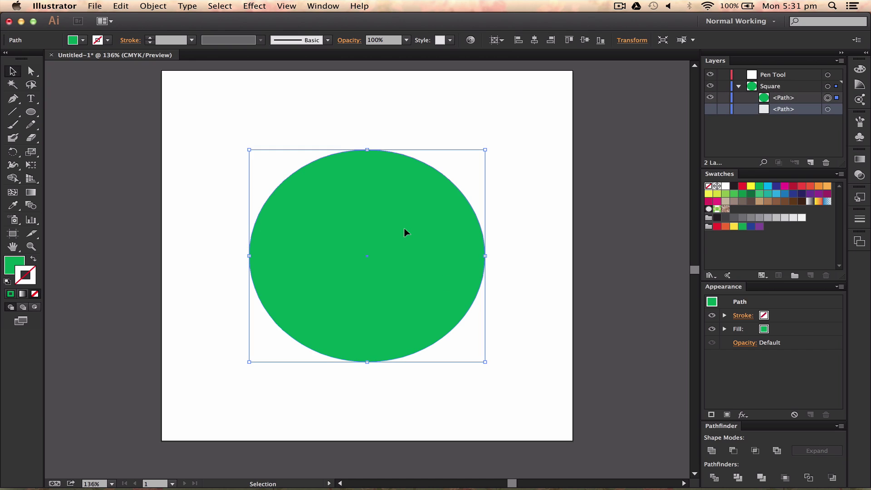
pyautogui.click(738, 86)
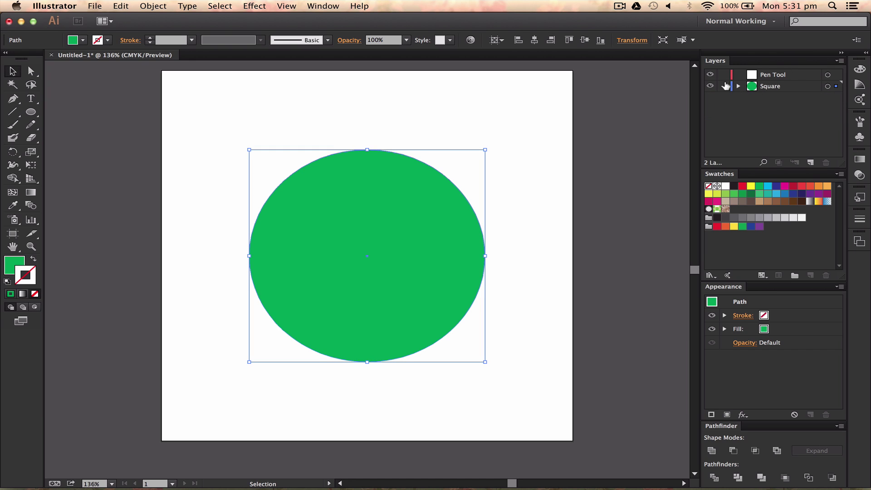
pyautogui.click(793, 217)
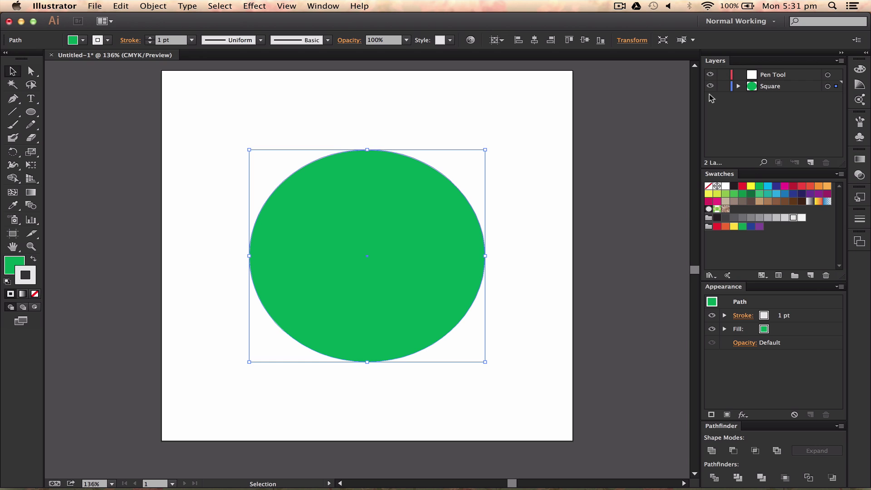
pyautogui.hotkey('shift', 'x')
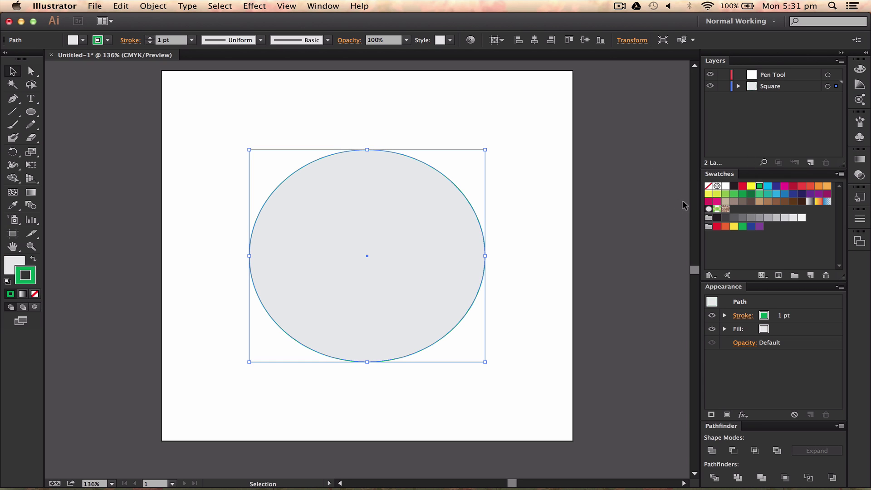
pyautogui.click(709, 186)
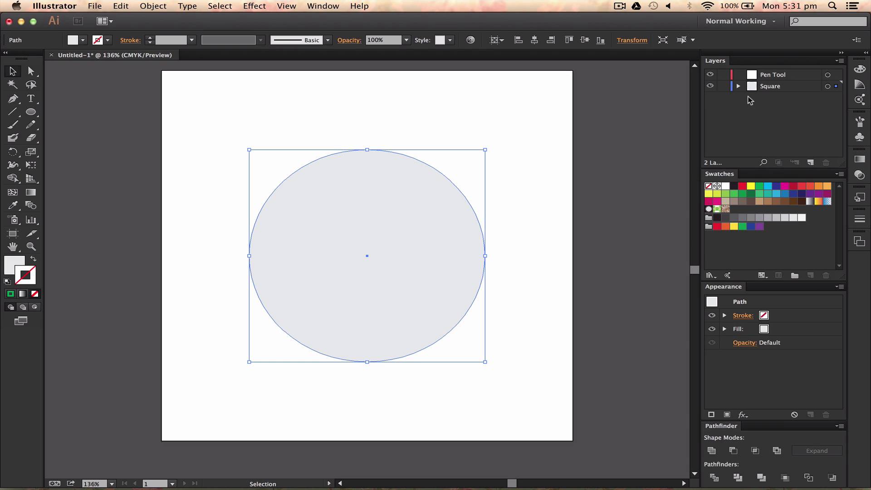
pyautogui.click(723, 86)
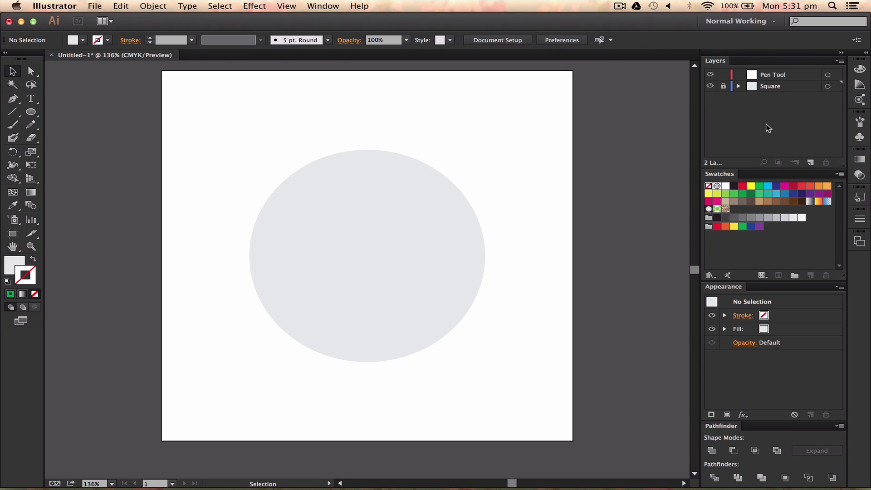
# - Undo an accidental new layer and target the Pen Tool layer with the Pen tool
pyautogui.click(810, 162)
pyautogui.press('super+z')
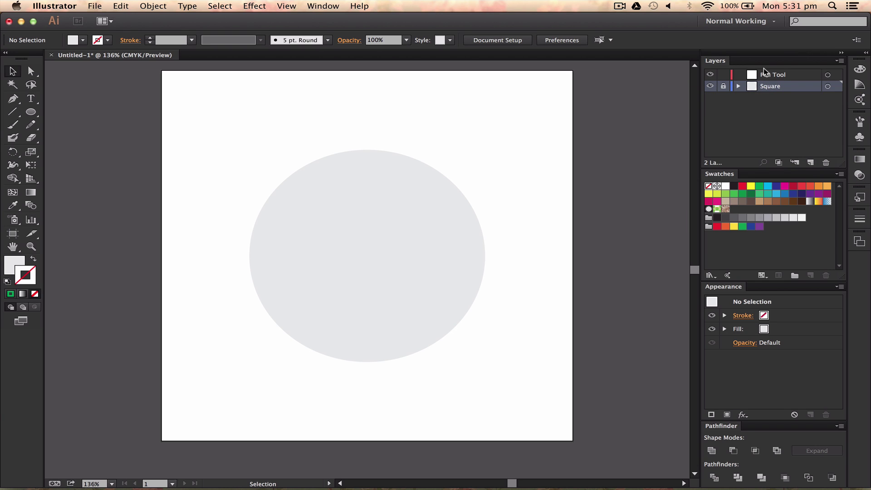
pyautogui.click(766, 74)
pyautogui.press('p')
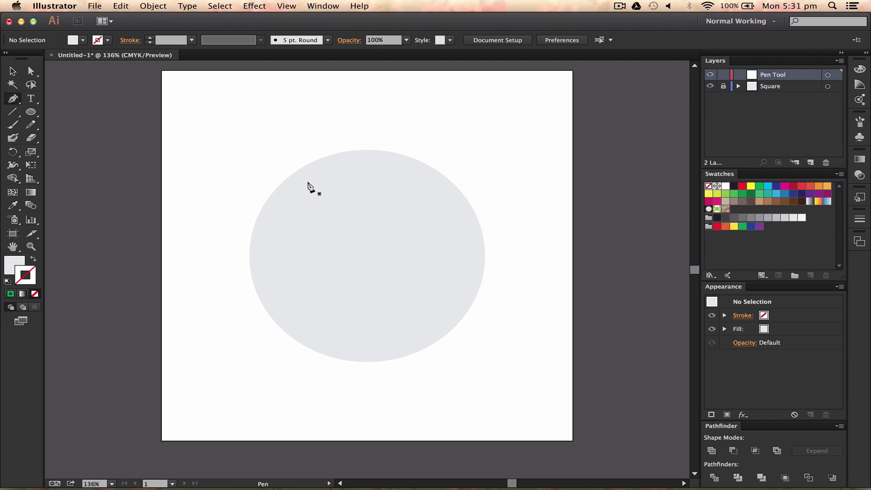
# - Try curved anchors at the ellipse's top and right edge, undoing the trial segments
pyautogui.click(358, 149)
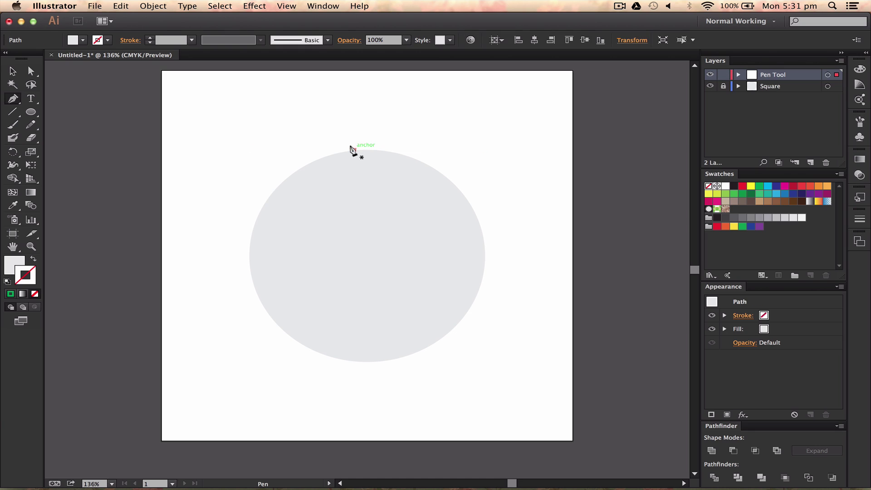
pyautogui.press('super+z')
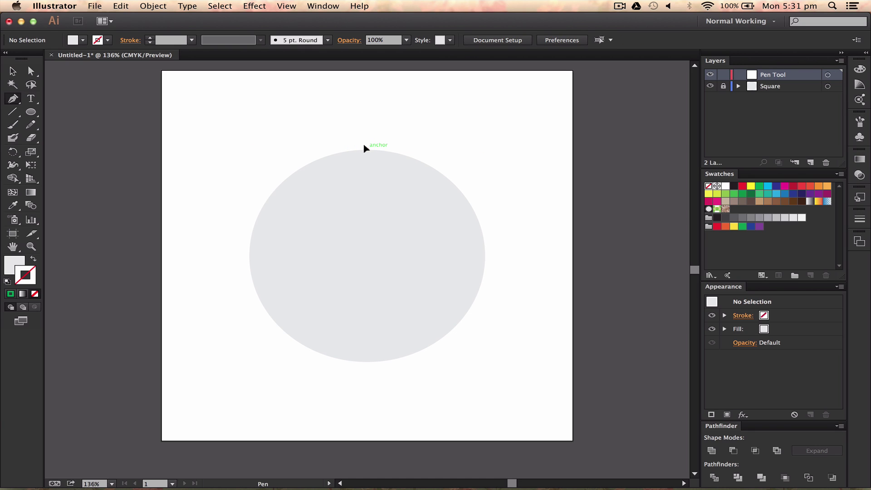
pyautogui.moveTo(364, 146); pyautogui.dragTo(471, 164)
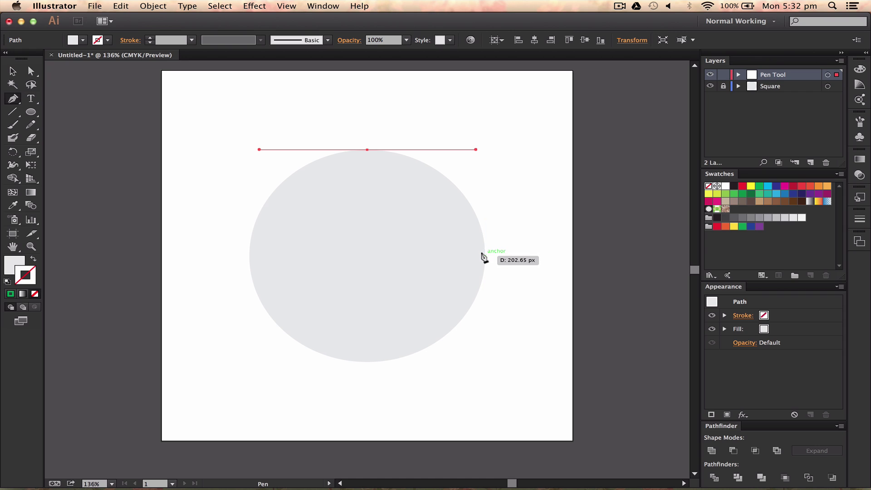
pyautogui.moveTo(481, 254)
pyautogui.mouseDown()
pyautogui.moveTo(482, 273)
pyautogui.moveTo(485, 266)
pyautogui.mouseUp()
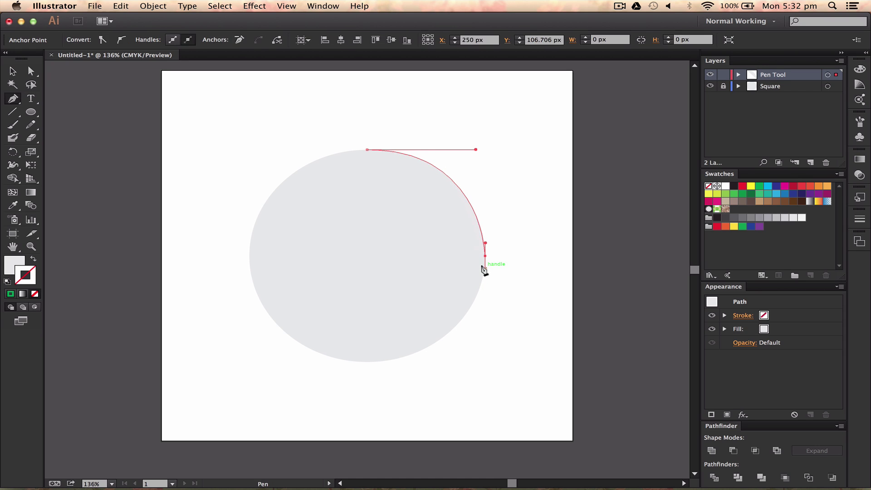
pyautogui.press('super+z')
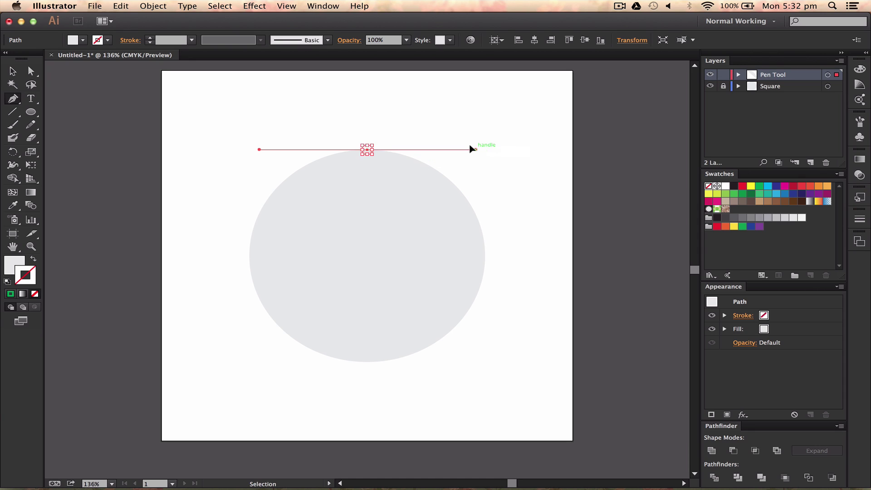
pyautogui.press('Delete')
pyautogui.moveTo(370, 149); pyautogui.dragTo(462, 149)
# - Drag smooth anchors at the ellipse's top, right, bottom and left, closing at the top anchor
pyautogui.press('super+z')
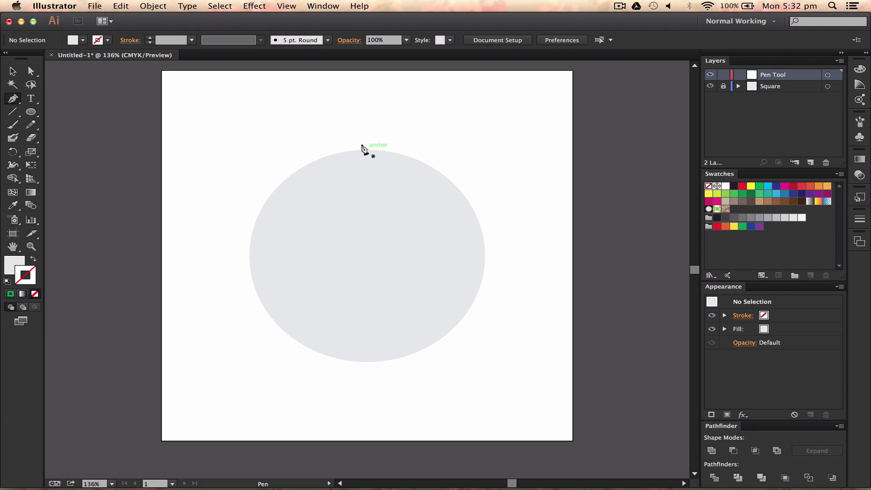
pyautogui.moveTo(367, 150); pyautogui.dragTo(450, 150)
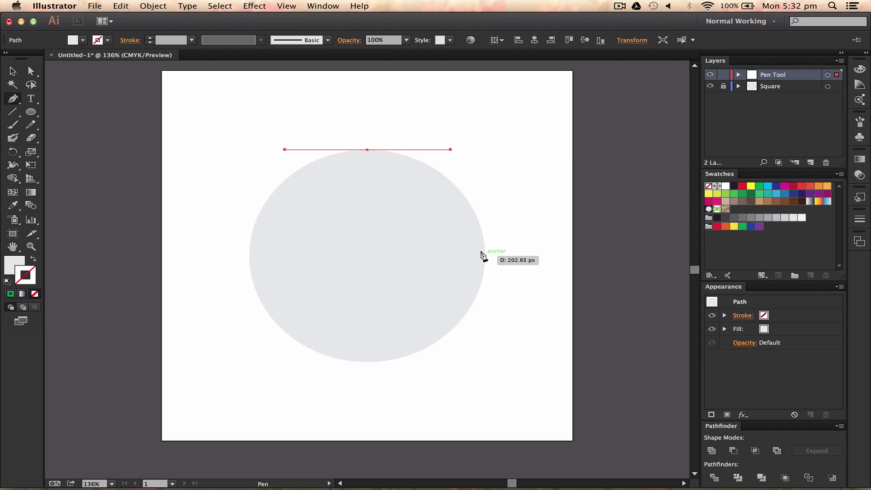
pyautogui.moveTo(485, 255); pyautogui.dragTo(484, 289)
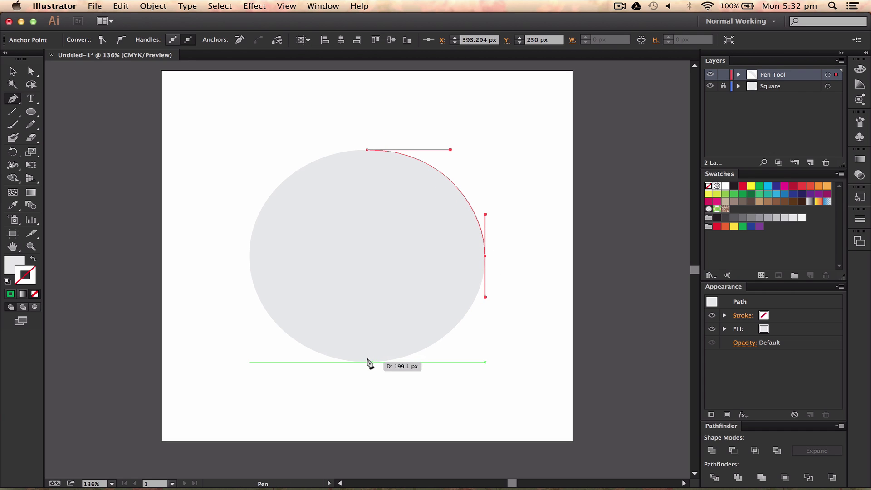
pyautogui.moveTo(369, 359); pyautogui.dragTo(284, 354)
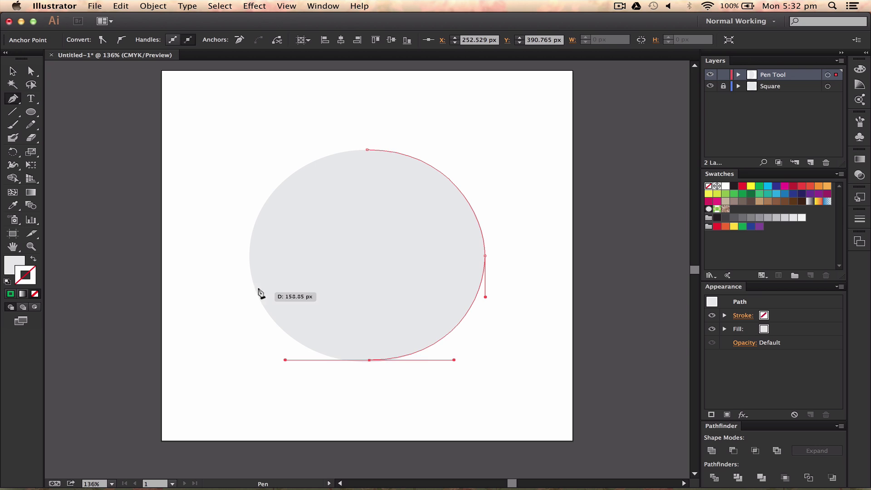
pyautogui.press('super+z')
pyautogui.moveTo(366, 360); pyautogui.dragTo(284, 362)
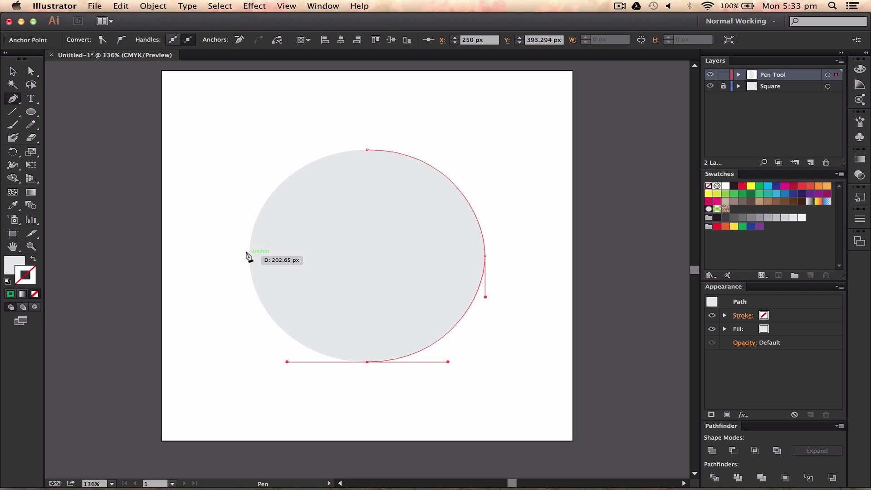
pyautogui.moveTo(249, 256); pyautogui.dragTo(254, 209)
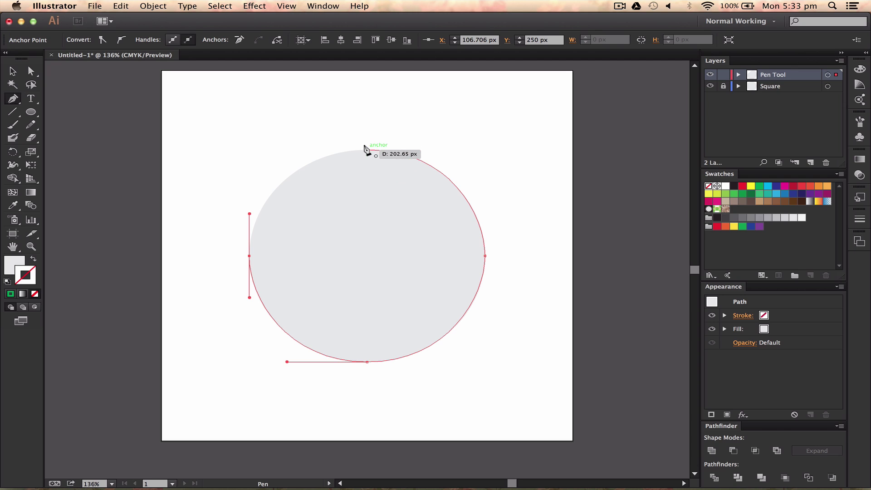
pyautogui.moveTo(366, 149); pyautogui.dragTo(448, 142)
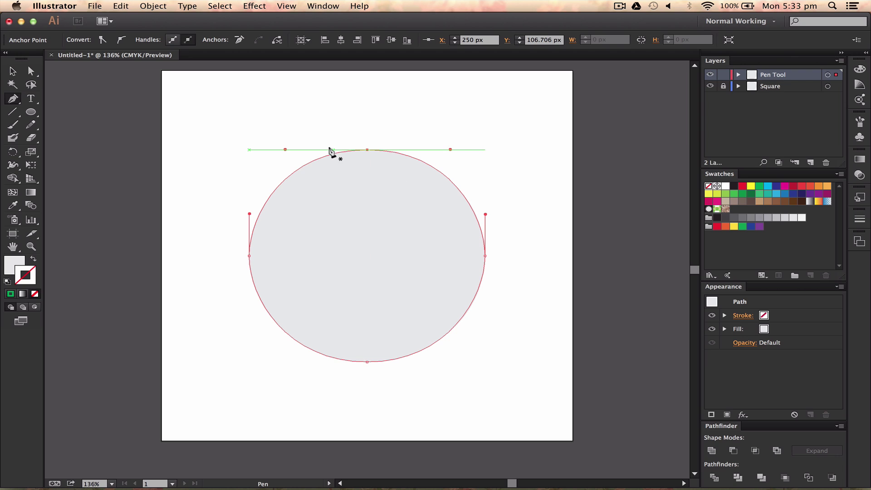
pyautogui.press('v')
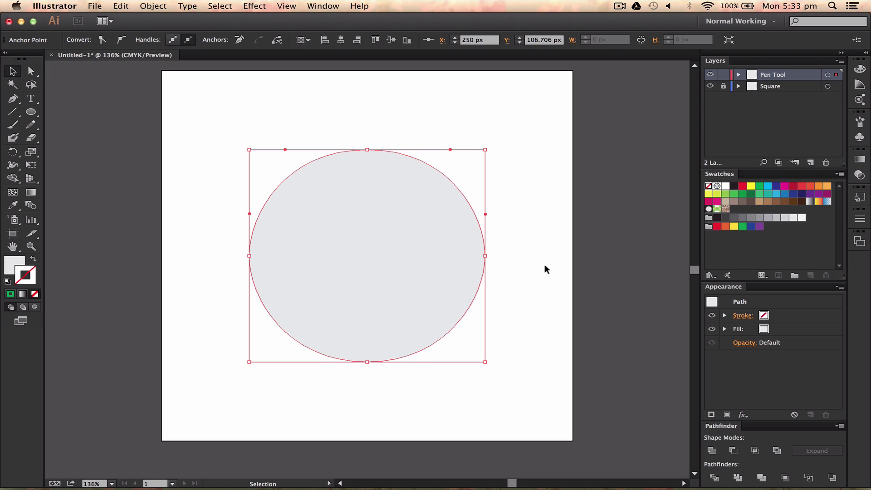
# - Select the traced path and give it a black fill from the swatches
pyautogui.click(544, 265)
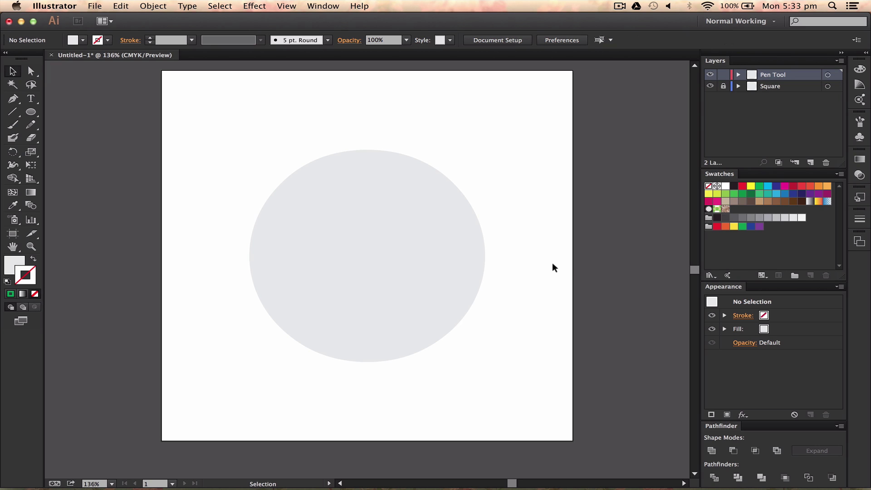
pyautogui.click(424, 210)
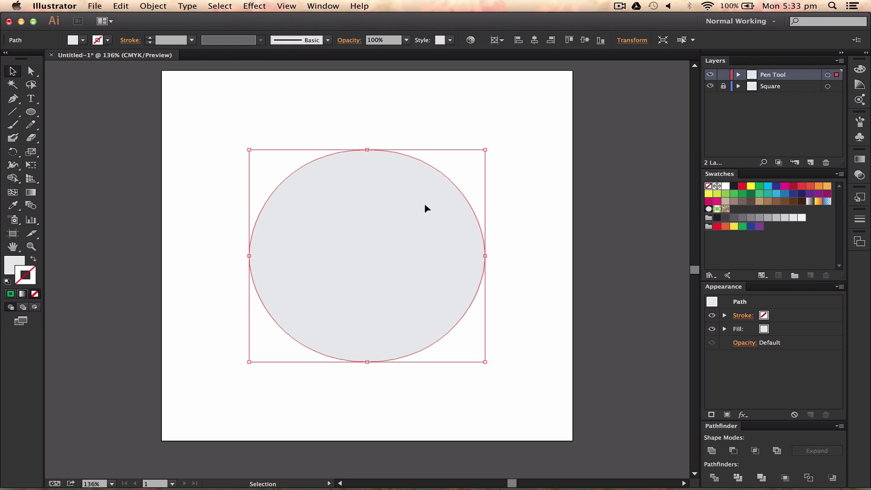
pyautogui.press('x')
pyautogui.click(733, 186)
pyautogui.click(600, 176)
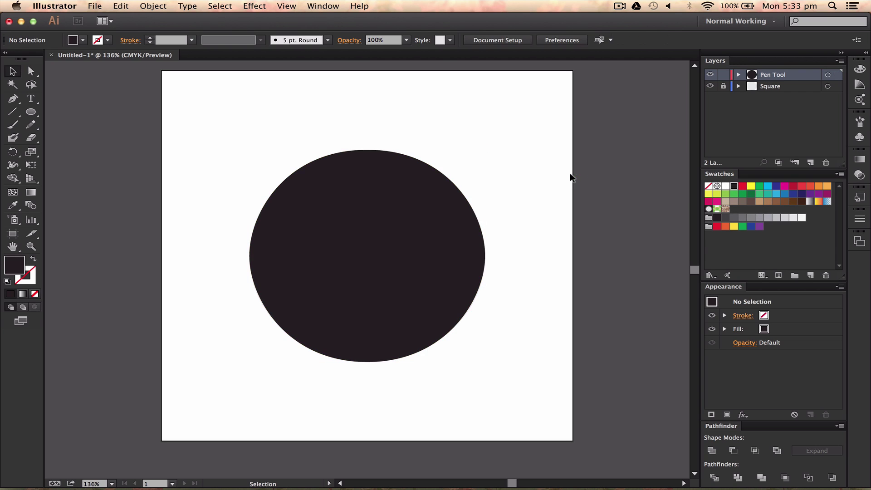
# - Delete the old circle and set the Pen to no fill with a 3 pt black stroke
pyautogui.click(426, 233)
pyautogui.press('Delete')
pyautogui.press('p')
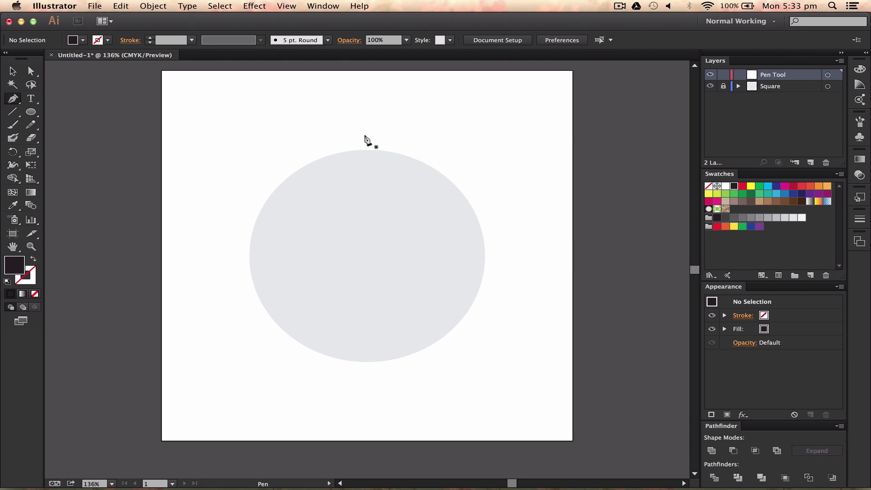
pyautogui.hotkey('shift', 'x')
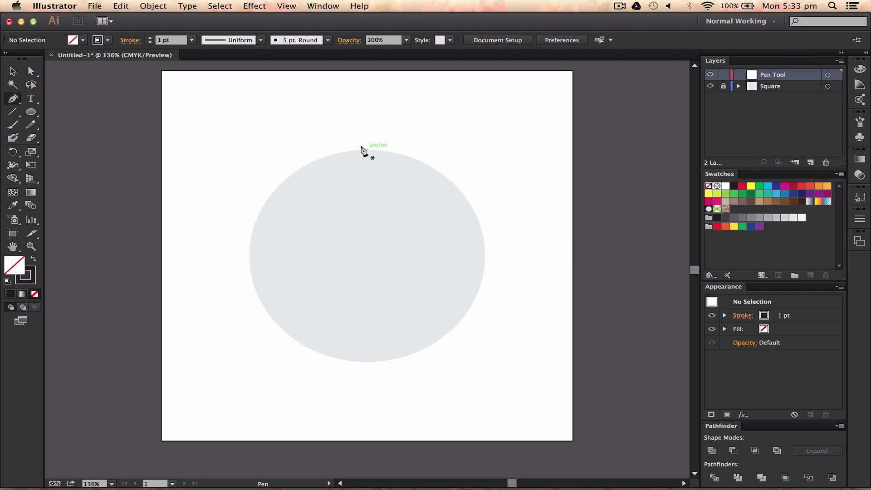
pyautogui.click(782, 317)
pyautogui.click(785, 313)
pyautogui.click(785, 313)
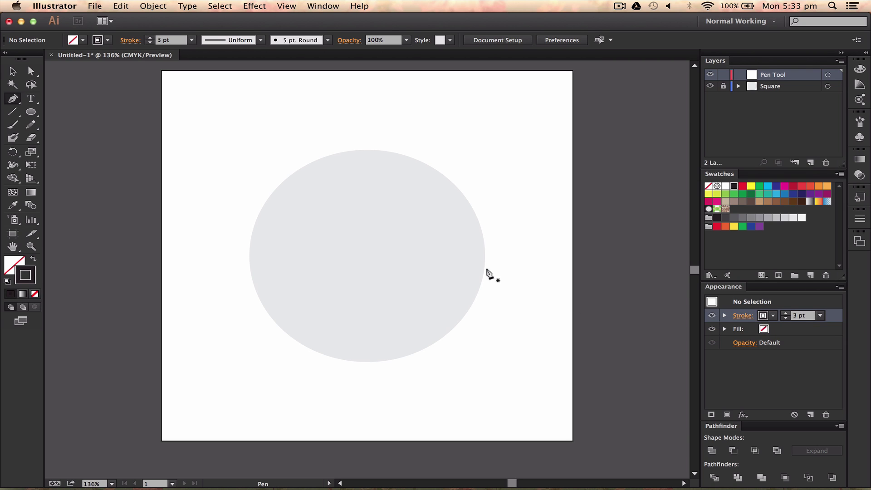
# - Test a straight segment from the ellipse's top to its right edge, then undo it
pyautogui.click(363, 148)
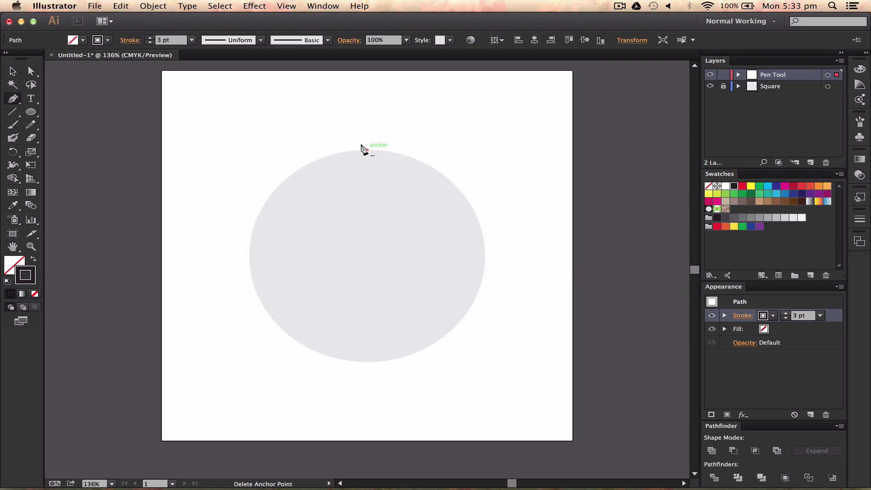
pyautogui.click(484, 255)
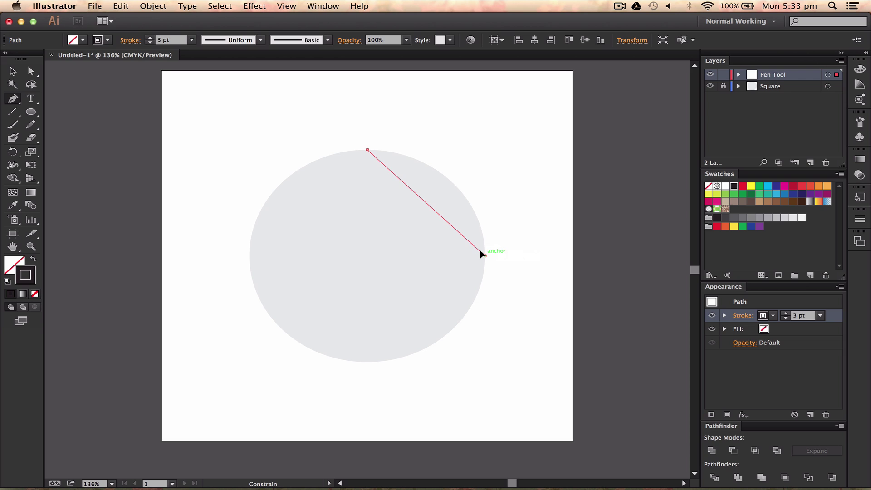
pyautogui.press('super+z')
pyautogui.press('super+z')
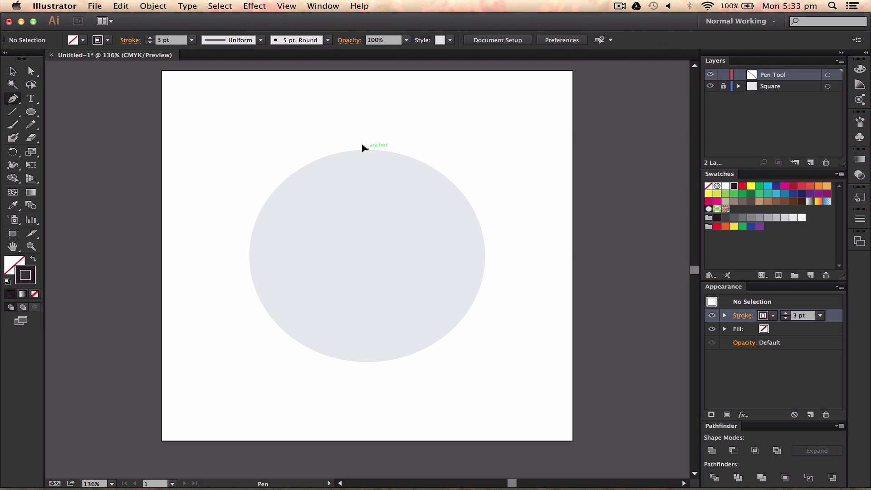
# - Trace a closed four-anchor curved outline around the ellipse's top, right, bottom and left
pyautogui.moveTo(367, 149); pyautogui.dragTo(456, 145)
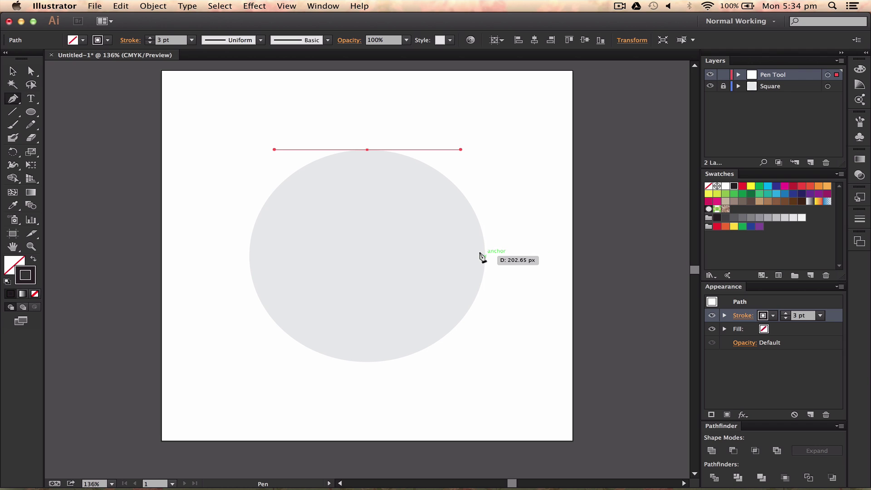
pyautogui.moveTo(484, 255); pyautogui.dragTo(485, 285)
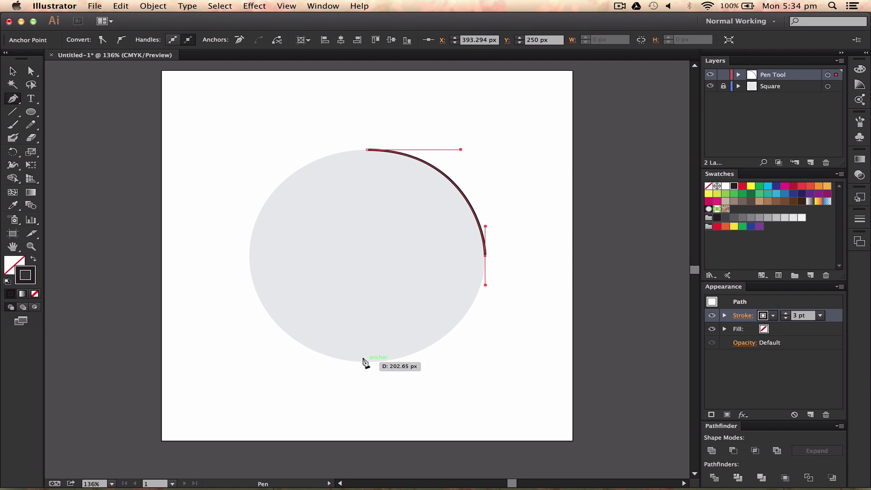
pyautogui.moveTo(366, 361); pyautogui.dragTo(270, 353)
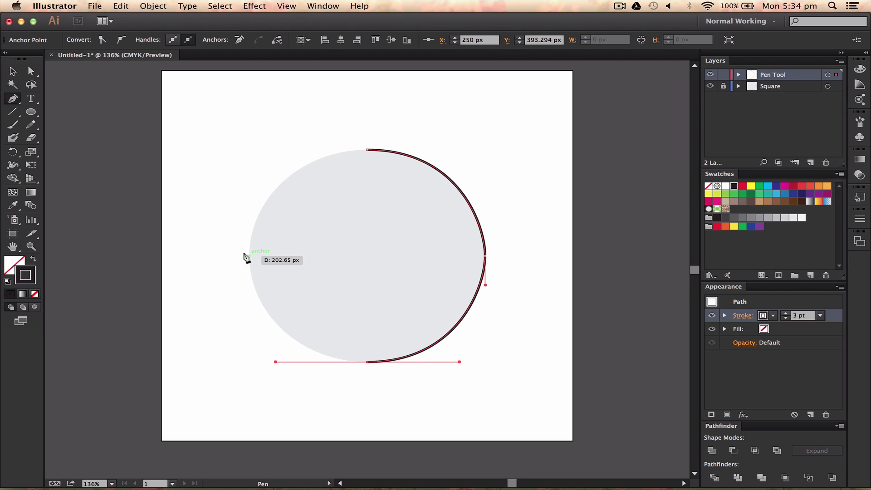
pyautogui.moveTo(249, 255); pyautogui.dragTo(247, 226)
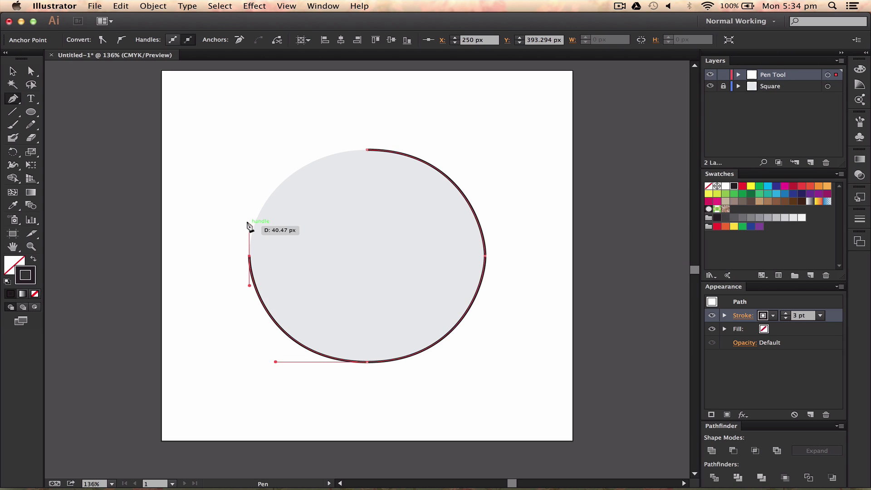
pyautogui.click(366, 148)
pyautogui.moveTo(365, 149); pyautogui.dragTo(455, 151)
pyautogui.press('v')
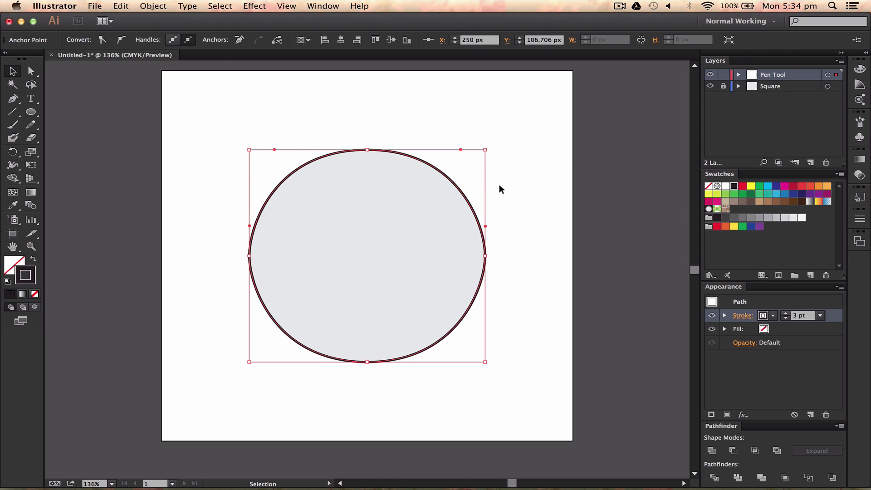
# - Delete the traced outline and turn off Smart Guides in the View menu
pyautogui.click(517, 209)
pyautogui.moveTo(502, 171); pyautogui.dragTo(391, 241)
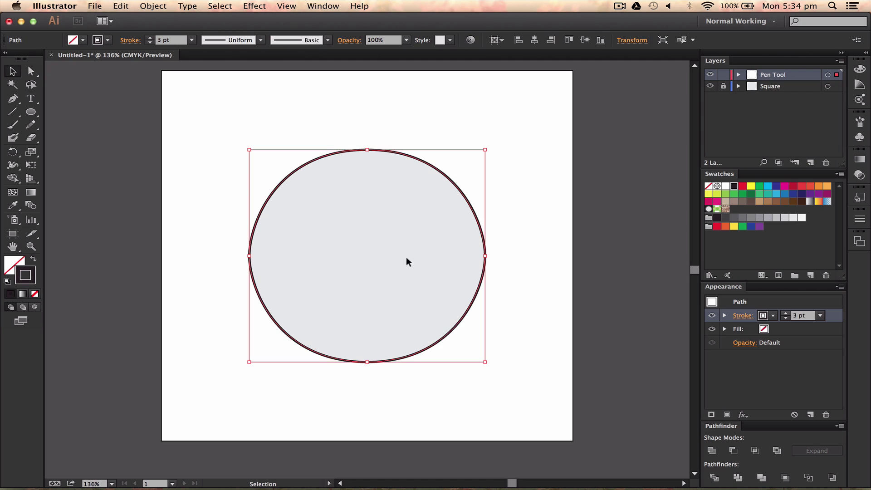
pyautogui.click(542, 253)
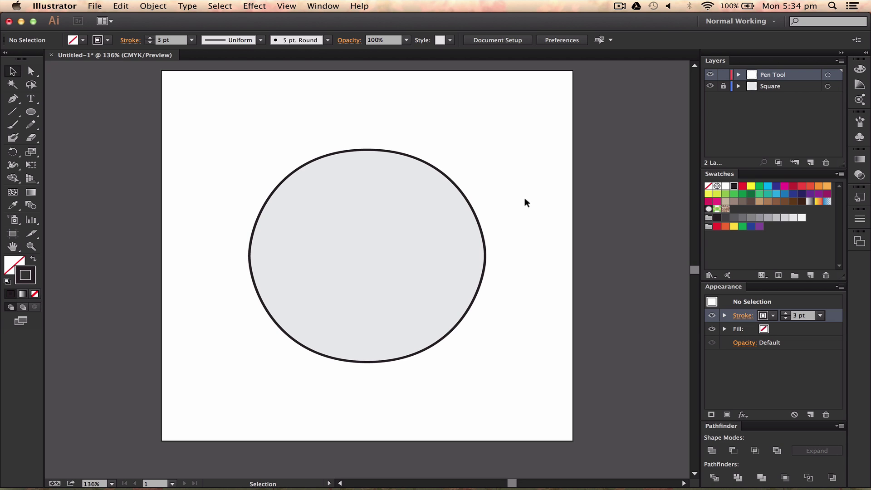
pyautogui.click(371, 204)
pyautogui.press('Delete')
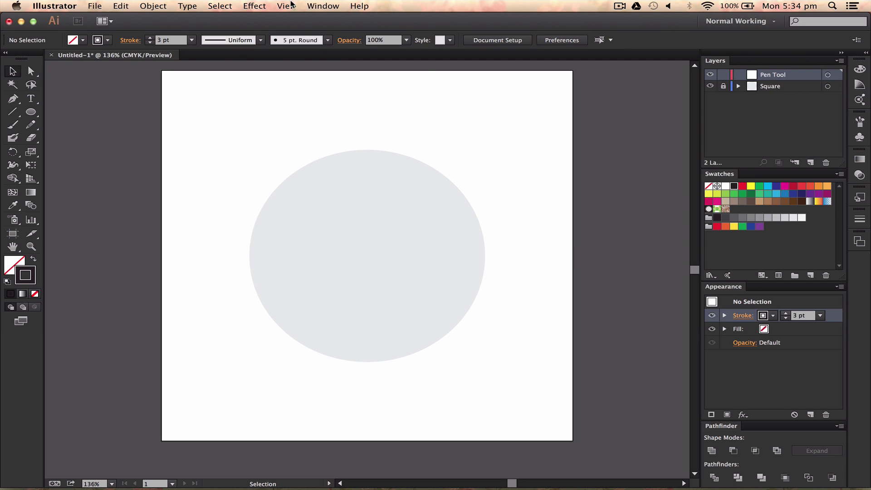
pyautogui.click(286, 6)
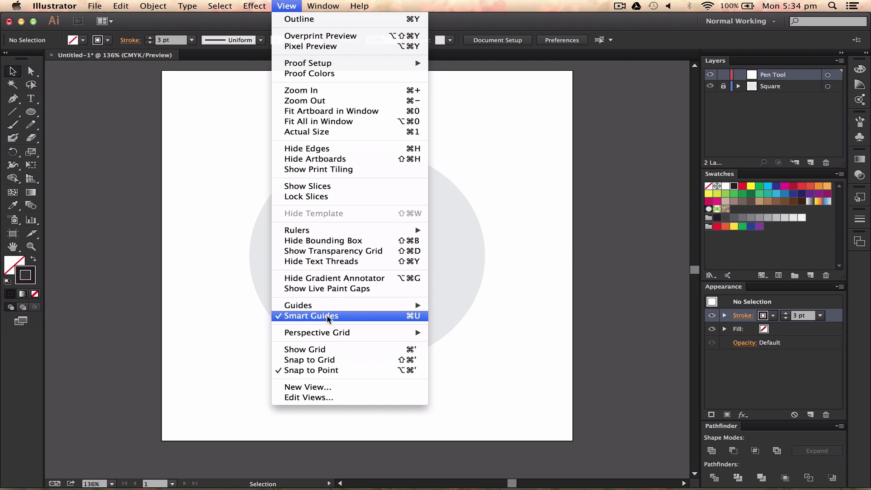
pyautogui.click(321, 313)
# - Switch to the Pen tool and discard a stray single-anchor test path
pyautogui.press('p')
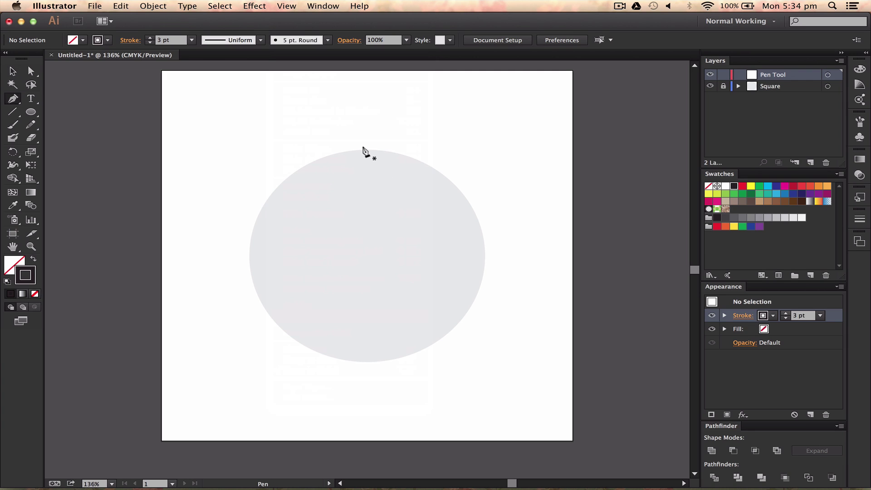
pyautogui.click(367, 149)
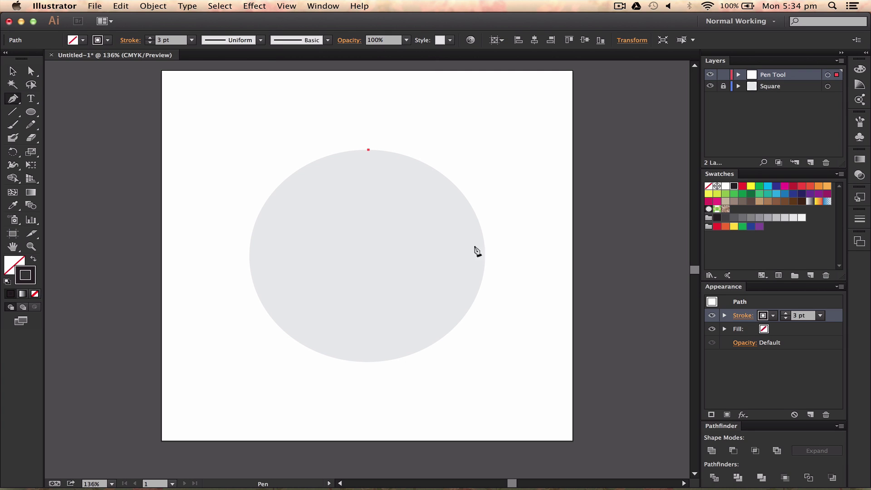
pyautogui.keyDown('super'); pyautogui.click(398, 167); pyautogui.keyUp('super')
# - Drag smooth anchors at the ellipse's top, right, bottom and left, close the path, then deselect
pyautogui.moveTo(368, 149); pyautogui.dragTo(462, 150)
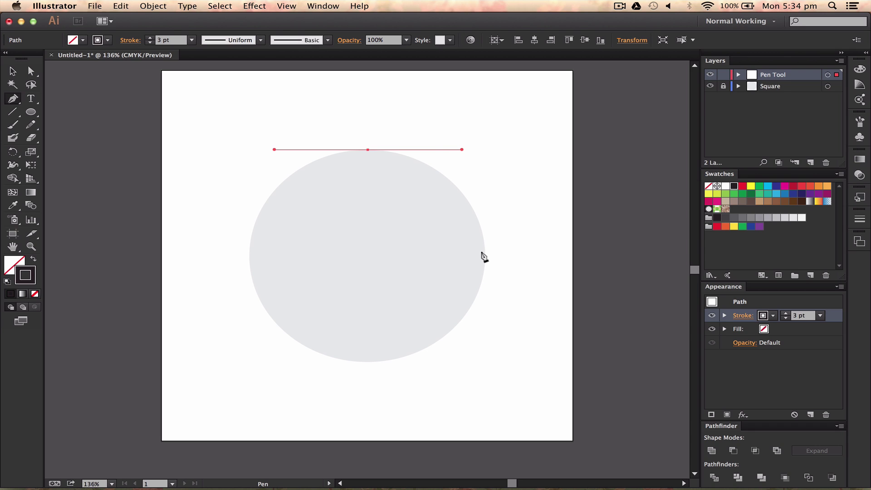
pyautogui.moveTo(485, 256); pyautogui.dragTo(476, 280)
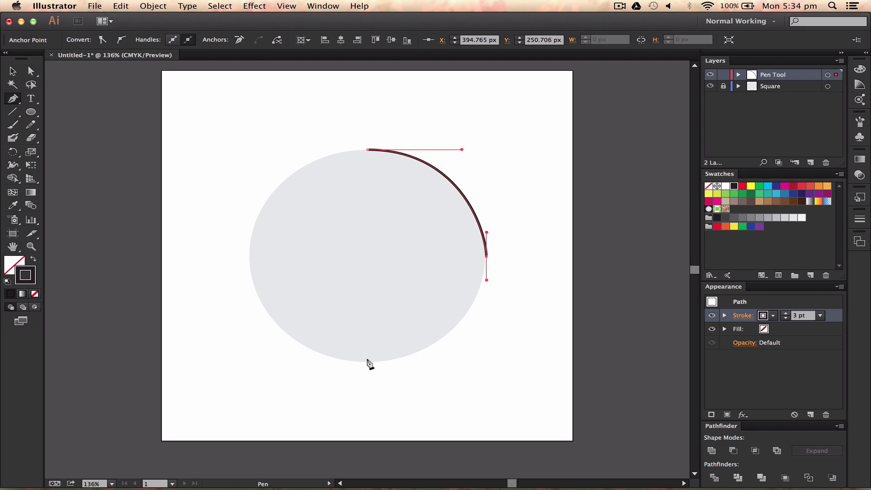
pyautogui.moveTo(369, 360); pyautogui.dragTo(277, 353)
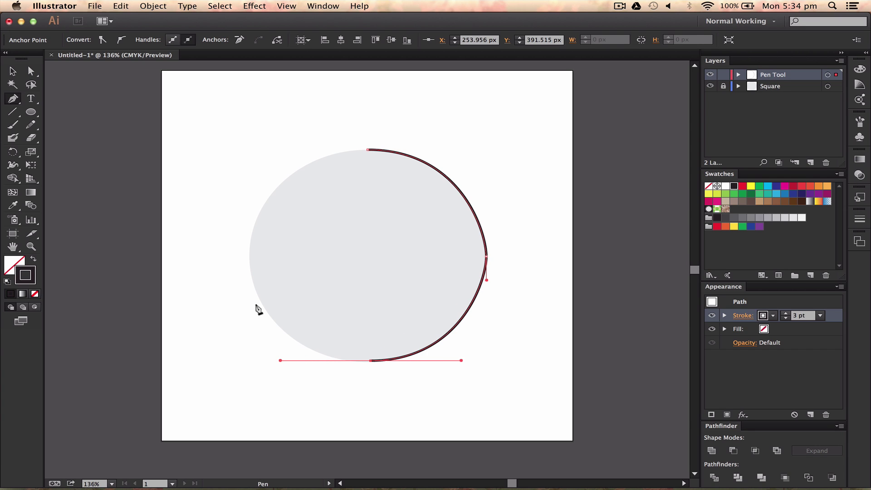
pyautogui.moveTo(249, 256)
pyautogui.mouseDown()
pyautogui.moveTo(232, 229)
pyautogui.moveTo(238, 215)
pyautogui.mouseUp()
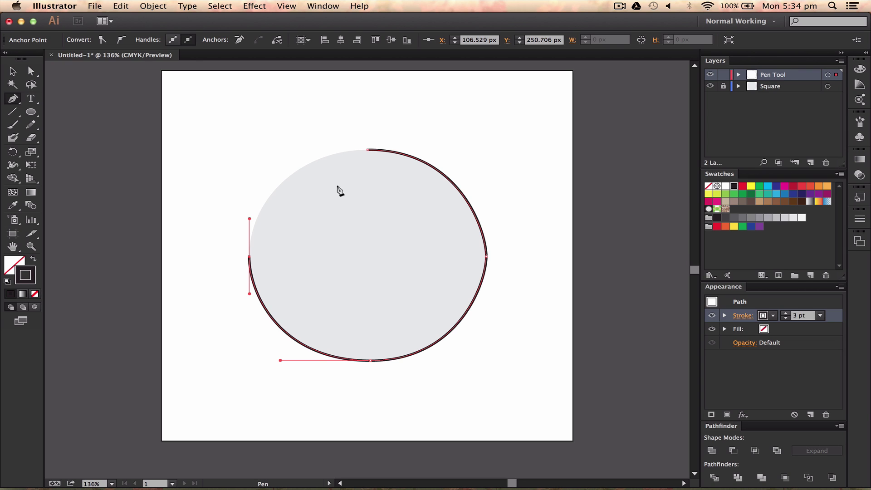
pyautogui.click(369, 149)
pyautogui.moveTo(373, 149)
pyautogui.mouseDown()
pyautogui.moveTo(460, 140)
pyautogui.moveTo(451, 143)
pyautogui.mouseUp()
pyautogui.press('v')
pyautogui.click(557, 444)
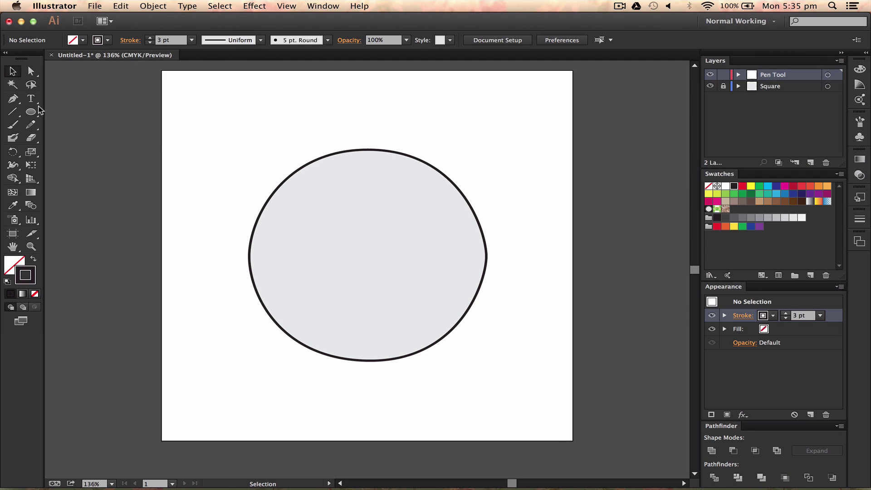
# - Drag the outline's left anchor handle upward so the left curve hugs the grey ellipse, then deselect
pyautogui.moveTo(12, 98); pyautogui.dragTo(127, 139)
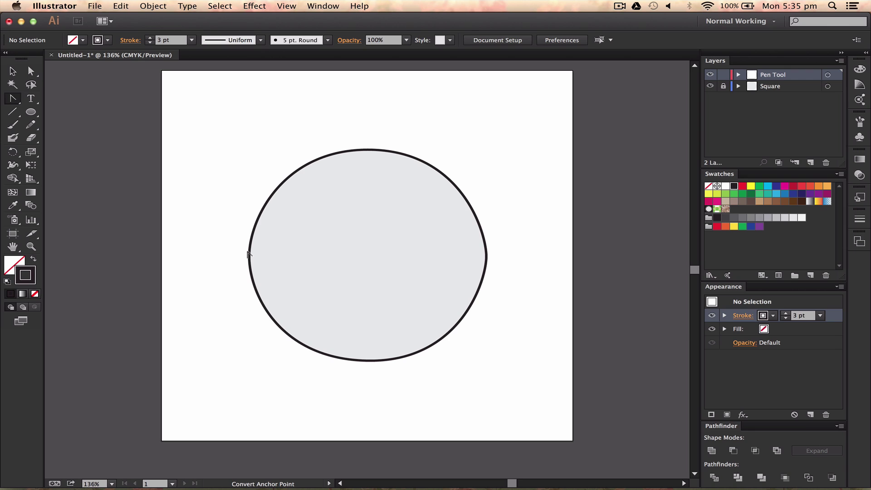
pyautogui.moveTo(239, 233); pyautogui.dragTo(276, 290)
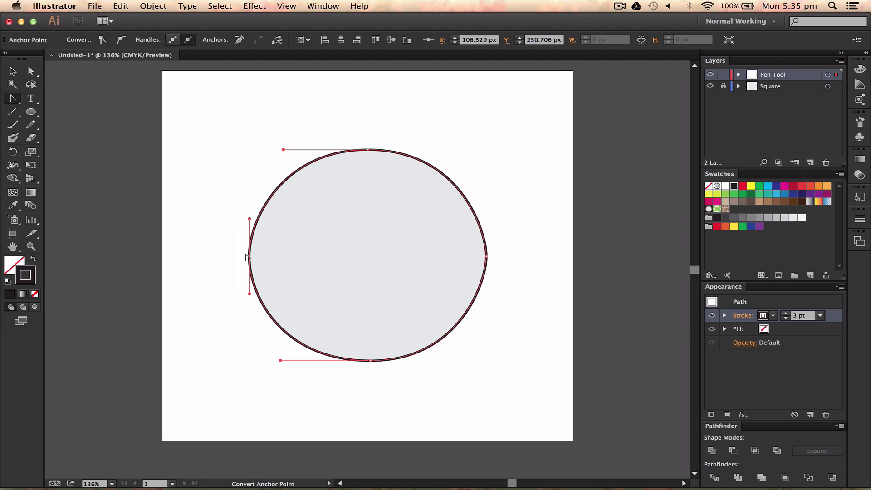
pyautogui.moveTo(245, 254); pyautogui.dragTo(249, 217)
pyautogui.press('v')
pyautogui.click(224, 355)
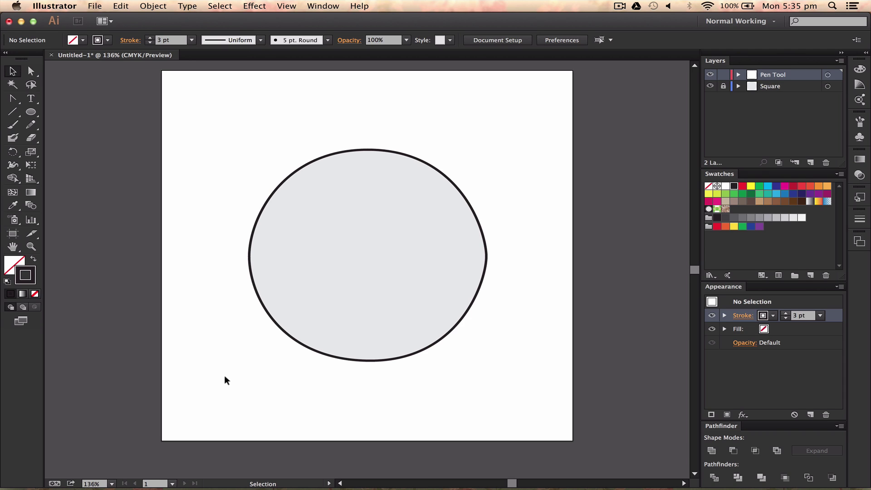
pyautogui.press('a')
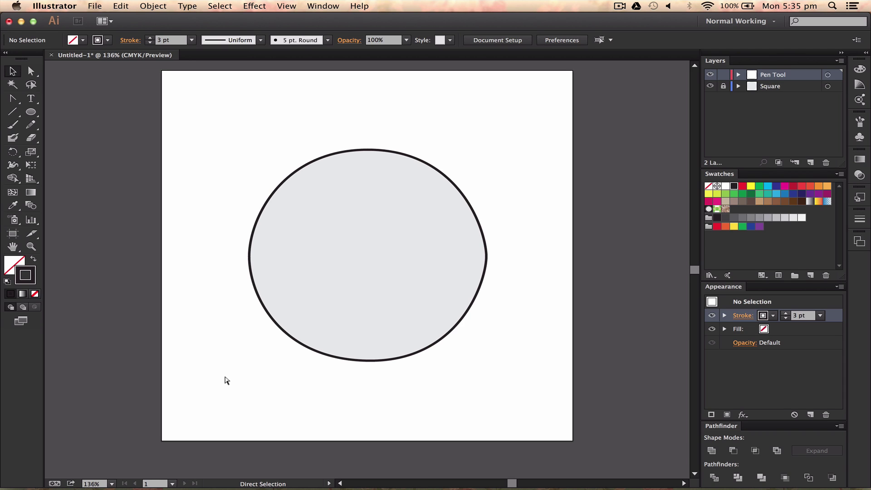